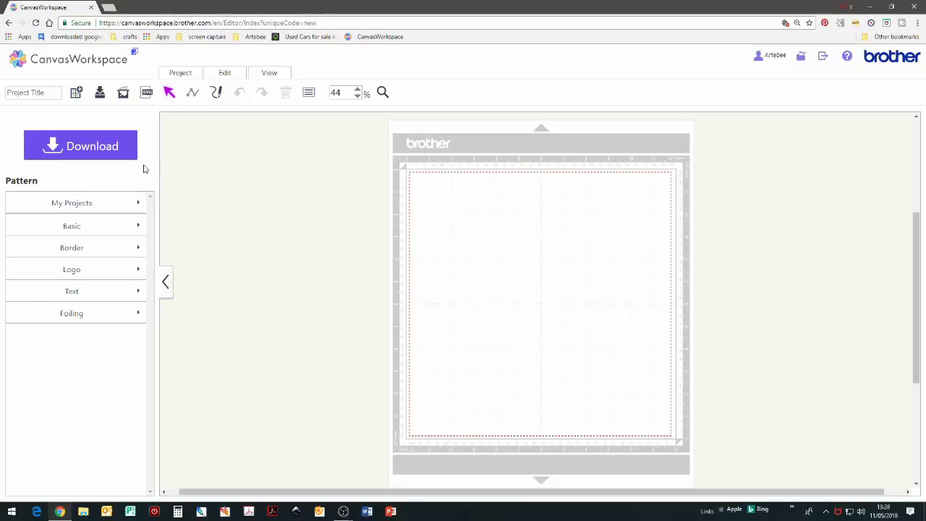
Add a 100 mm circle from Basic shapes to the mat and Ctrl-drag two copies beside the mat
left_click(165, 282)
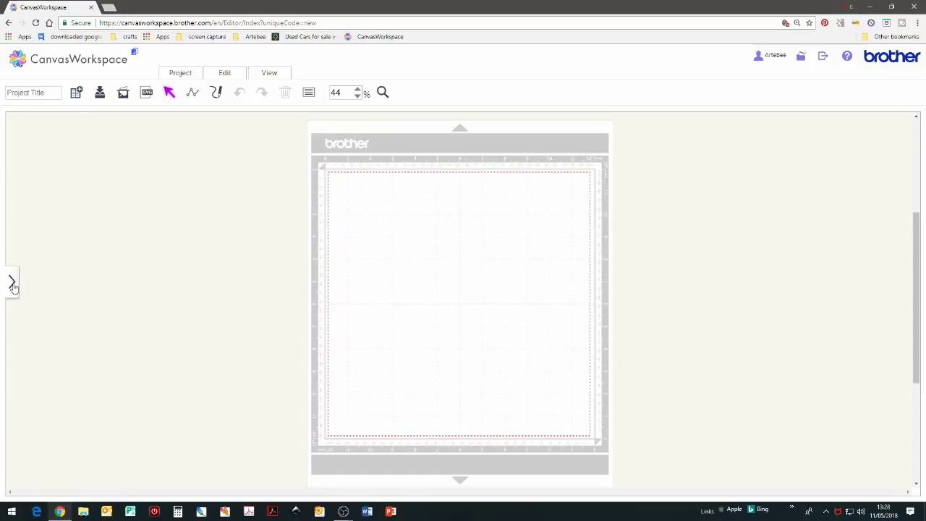
left_click(15, 286)
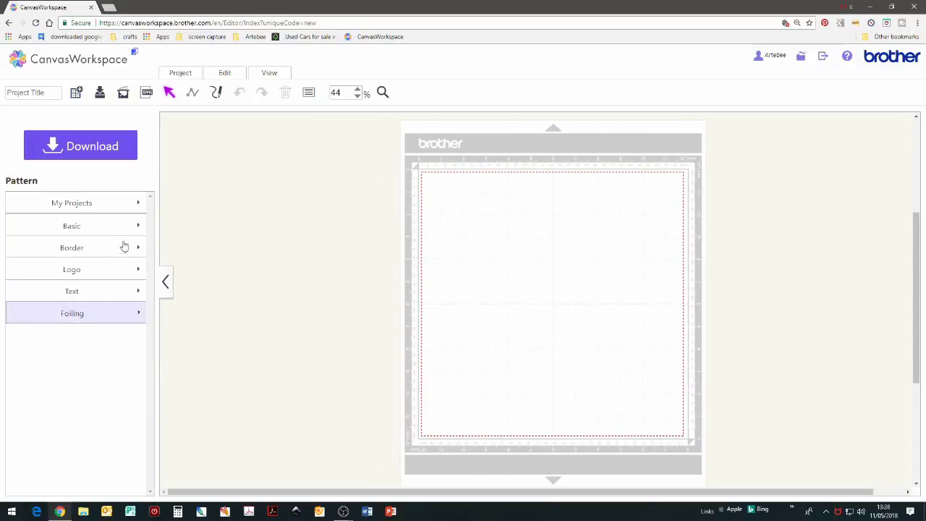
left_click(137, 224)
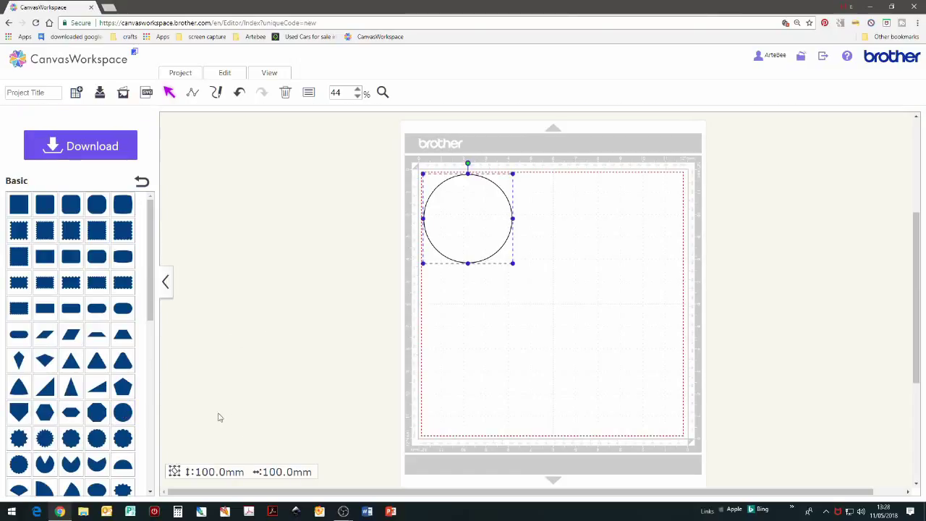
left_click(165, 283)
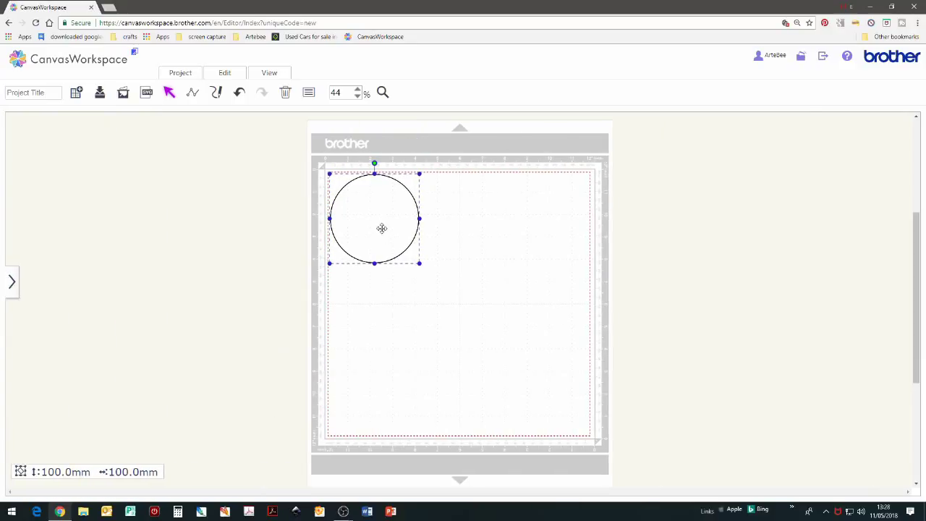
left_click_drag(416, 238, 696, 315)
left_click_drag(380, 199, 681, 378)
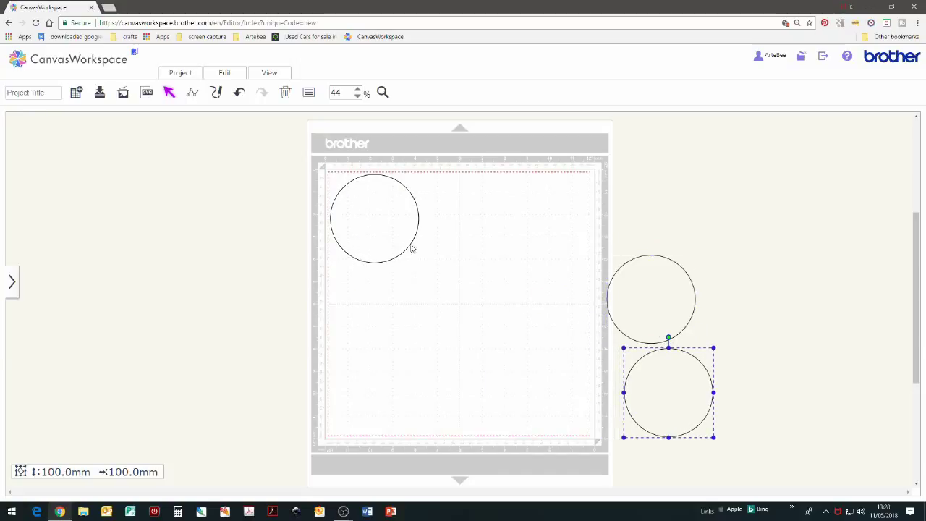
Select the mat circle, fit the view to it, and enter point editing
left_click(414, 204)
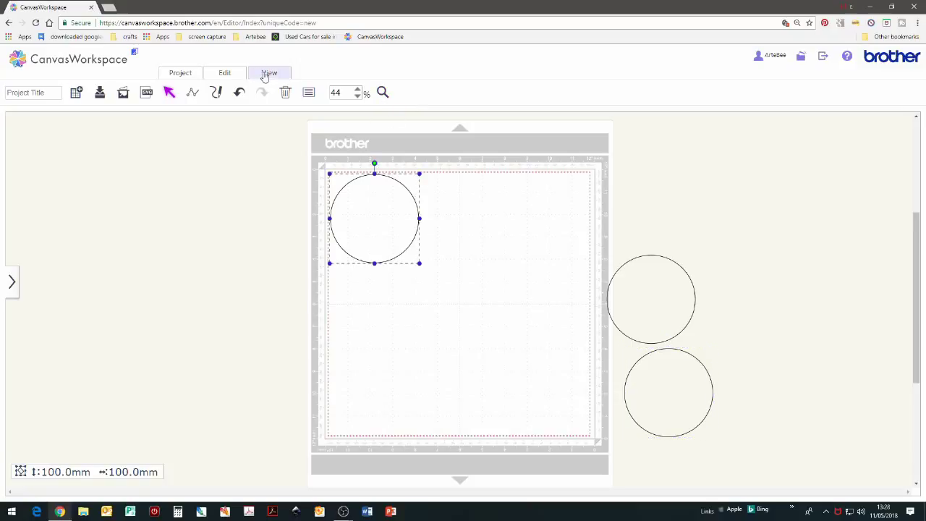
left_click(267, 74)
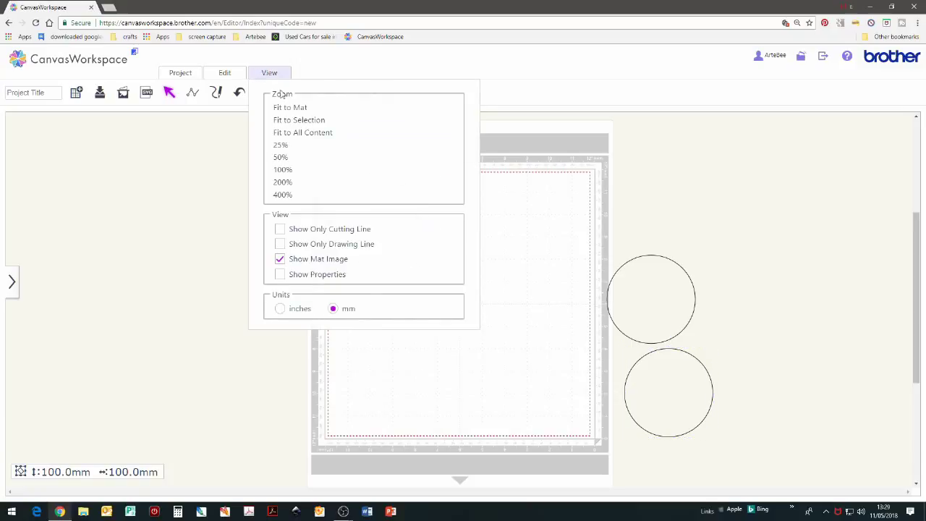
left_click(308, 120)
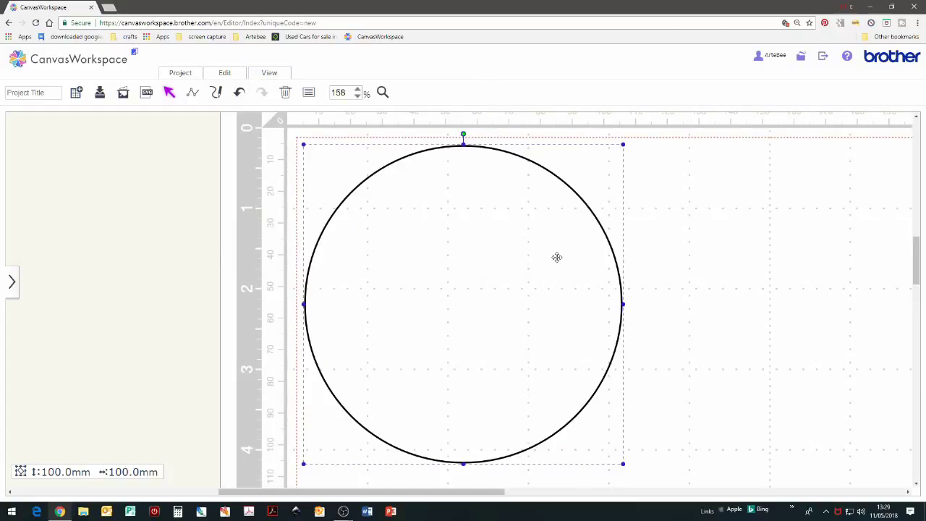
double_click(612, 253)
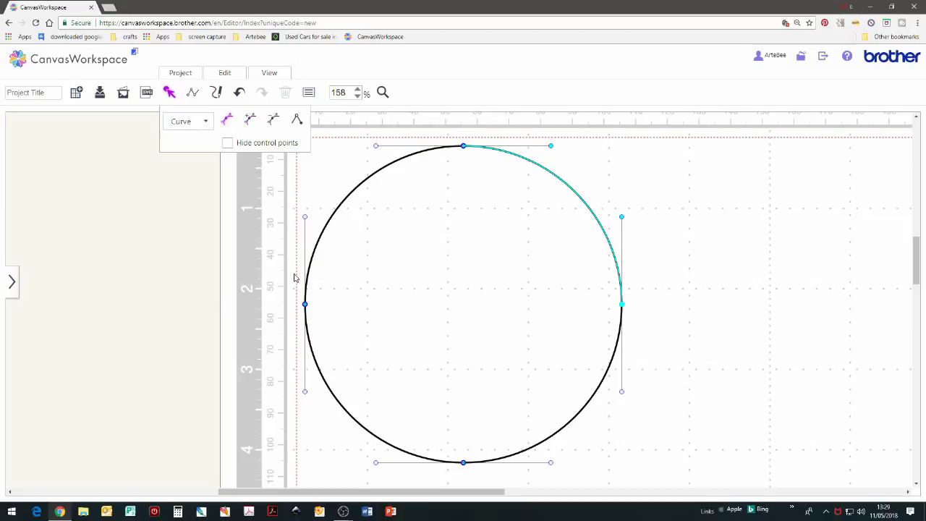
Drag the top node's control handles down so the circle rises to an onion-dome point
left_click(227, 142)
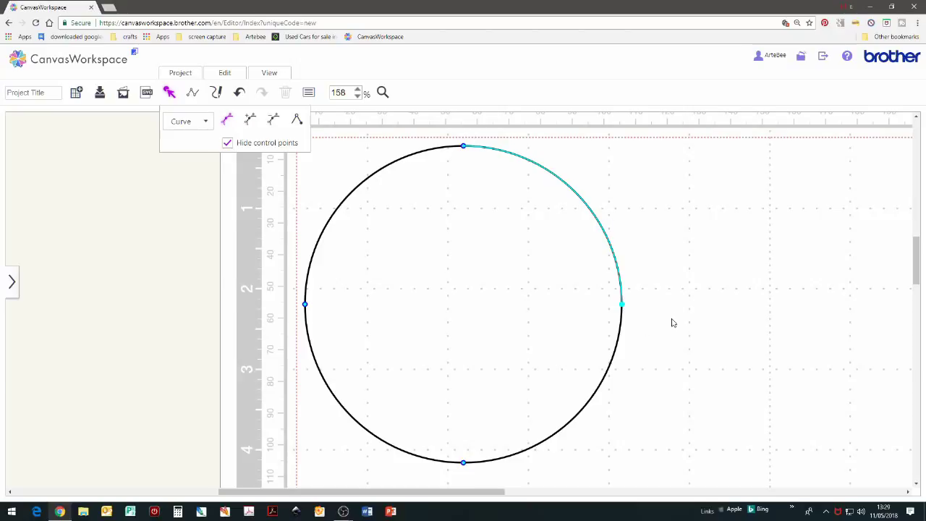
left_click(228, 144)
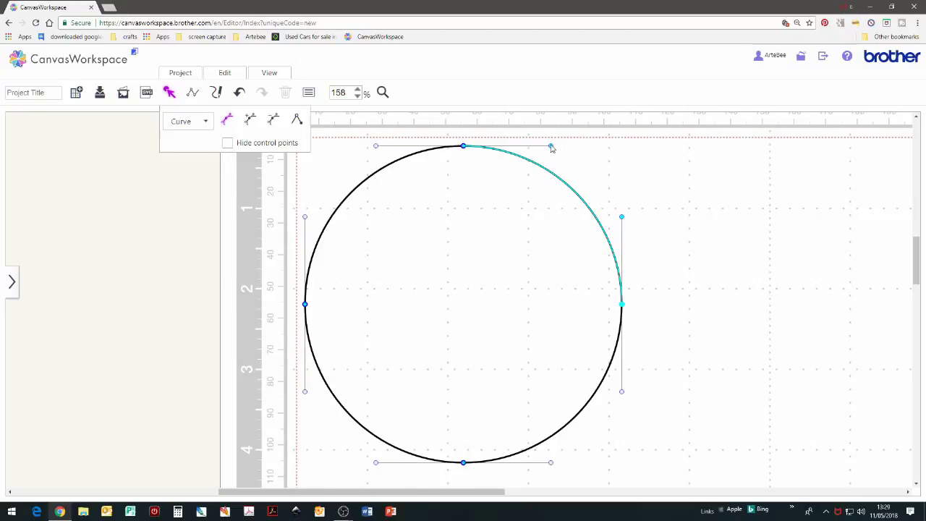
left_click_drag(552, 147, 523, 216)
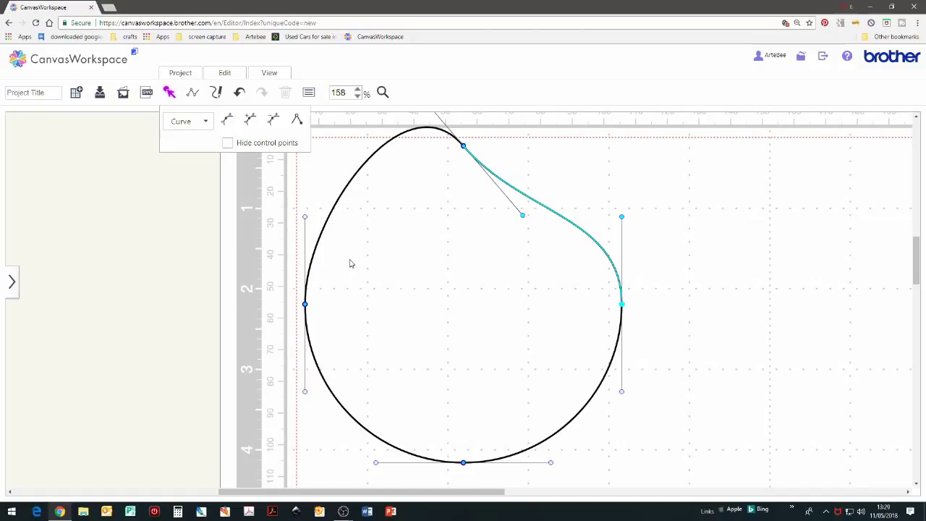
scroll(501, 246, "up", 1)
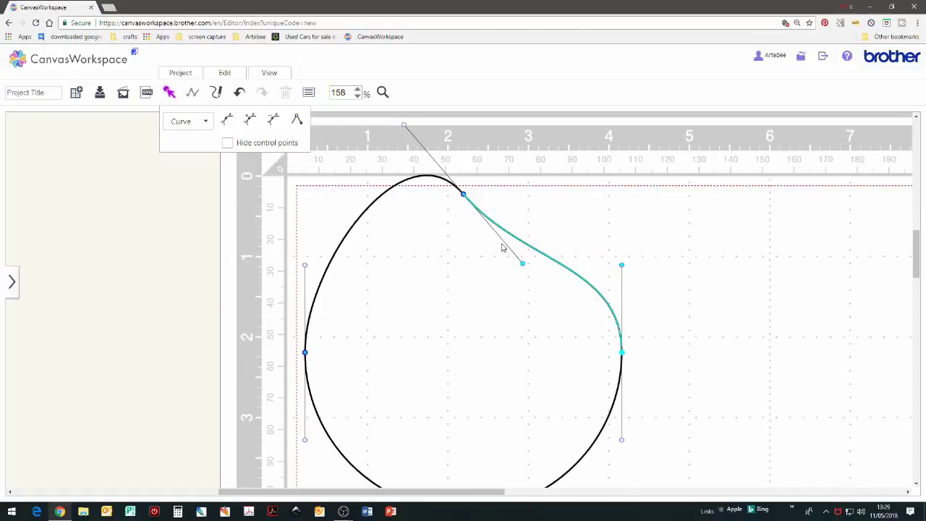
scroll(502, 247, "up", 2)
left_click_drag(404, 223, 403, 343)
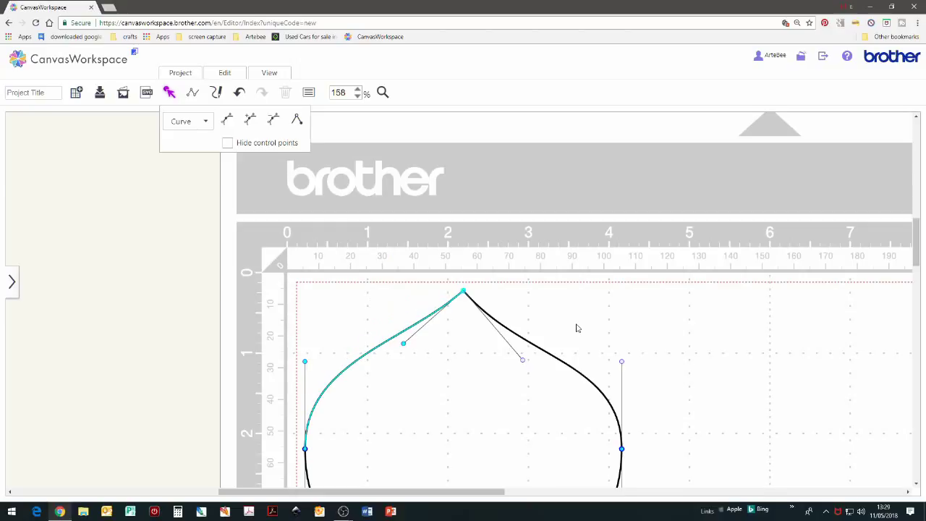
Undo the reshaping twice to restore the round circle
left_click(239, 93)
left_click(240, 93)
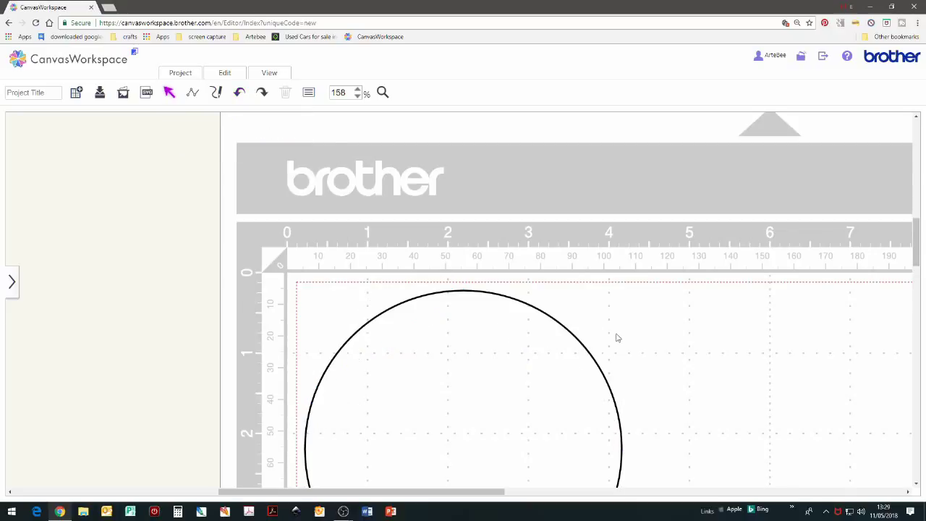
scroll(616, 335, "down", 2)
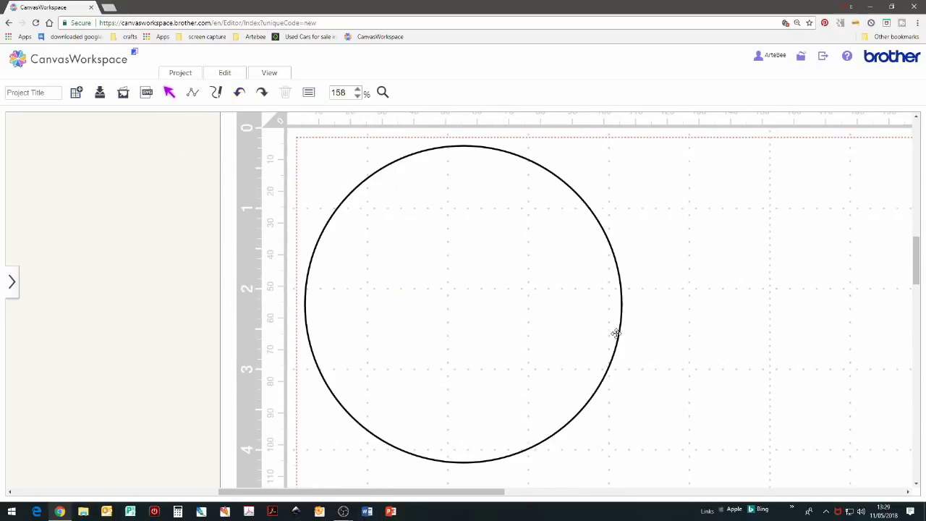
Create an inward offset line at 10 mm spacing from the circle
left_click(620, 276)
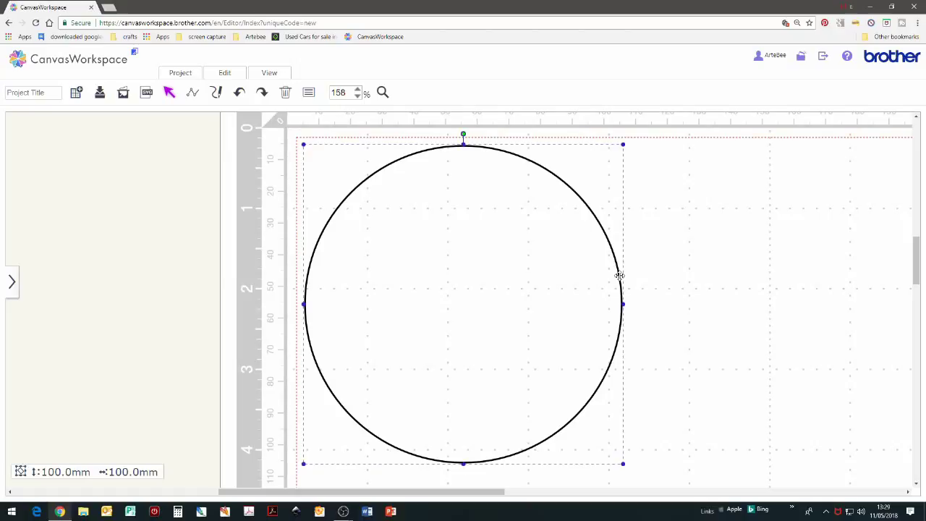
left_click(227, 75)
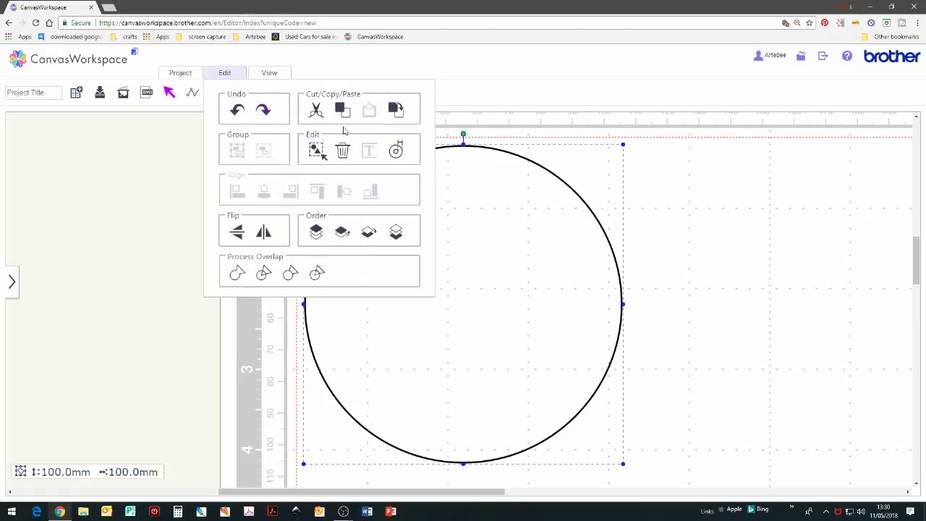
left_click(407, 155)
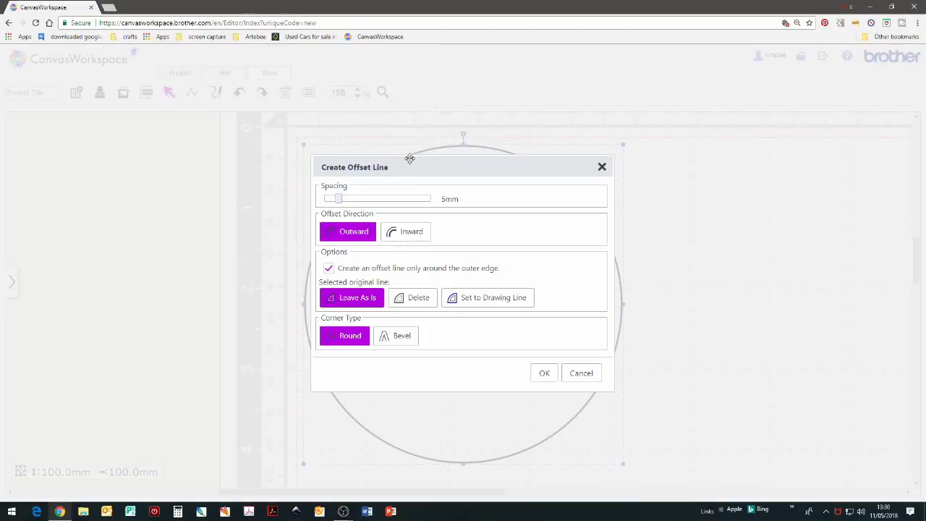
left_click(359, 199)
left_click(418, 238)
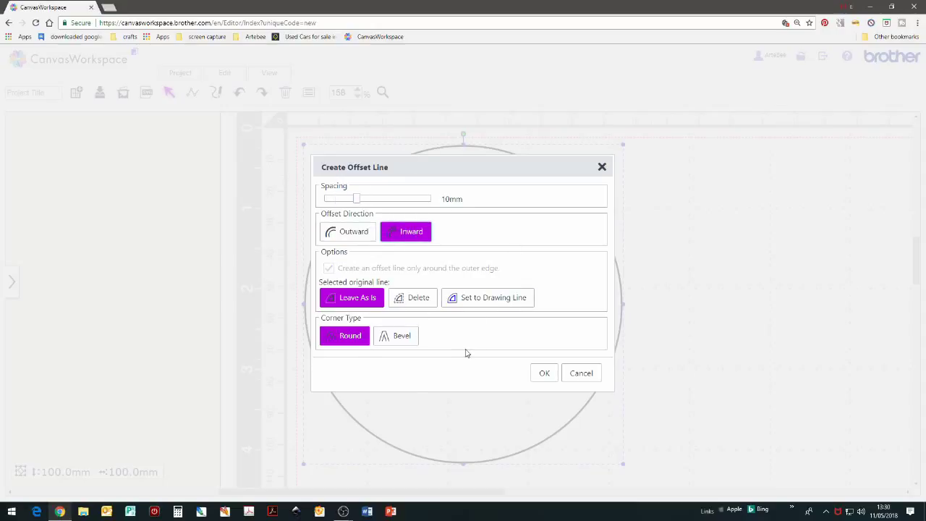
left_click(550, 375)
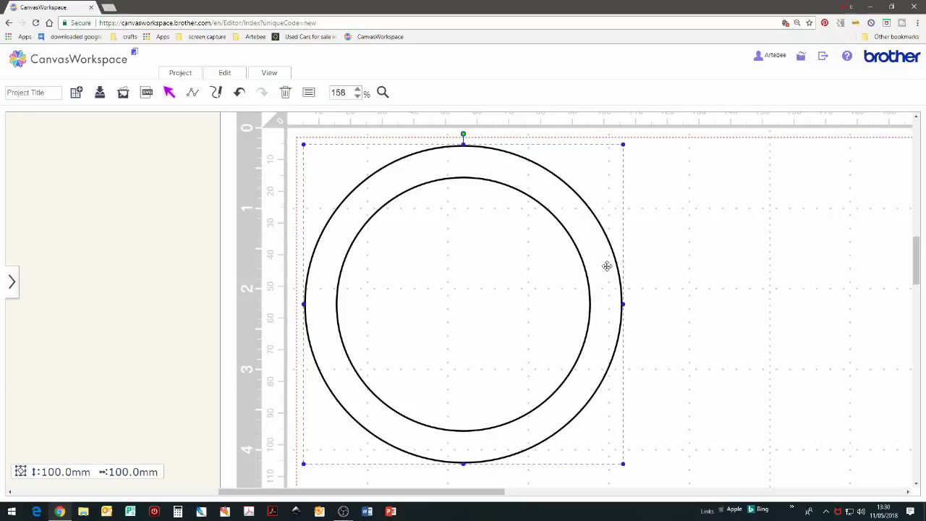
Move the 80 mm circle right so it overlaps, and fill it red
left_click_drag(523, 293, 594, 297)
left_click_drag(771, 310, 769, 306)
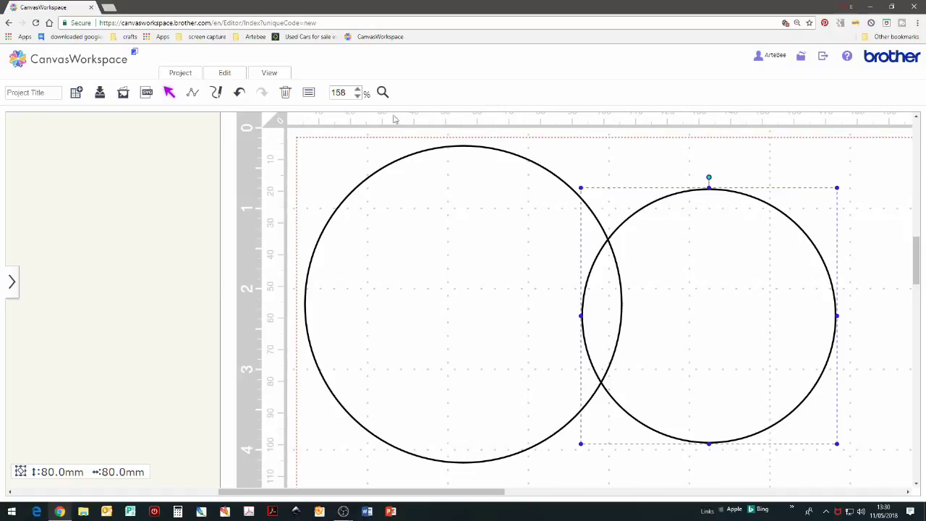
left_click(308, 92)
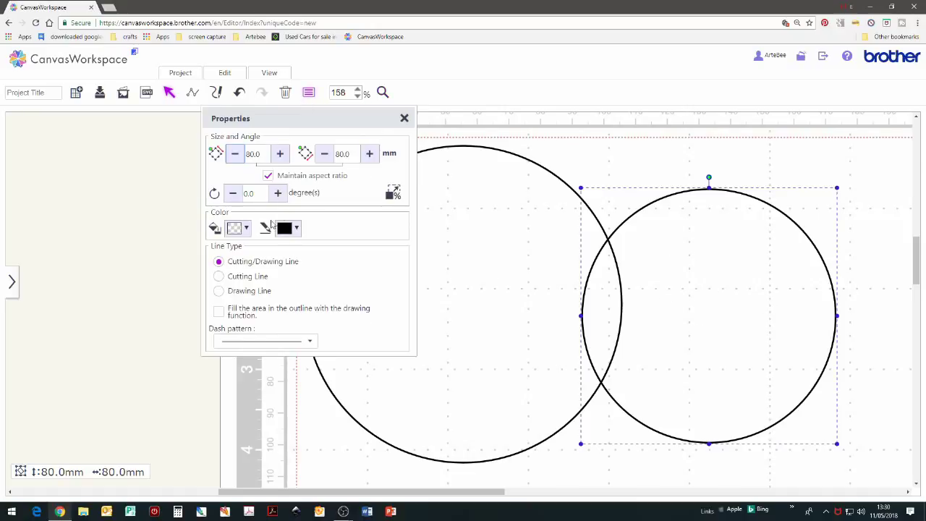
left_click(246, 229)
left_click(293, 253)
Fill the 100 mm circle navy and close the Properties panel
left_click(478, 219)
left_click(246, 229)
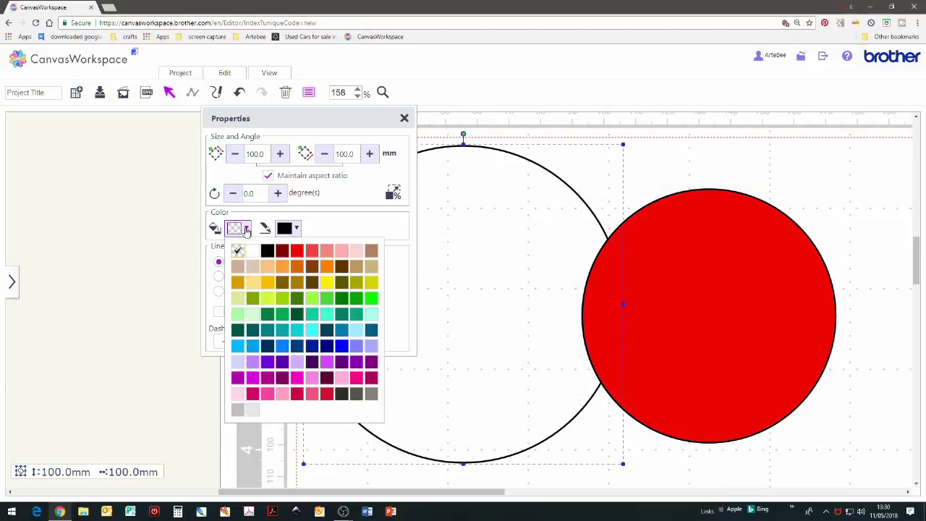
left_click(326, 348)
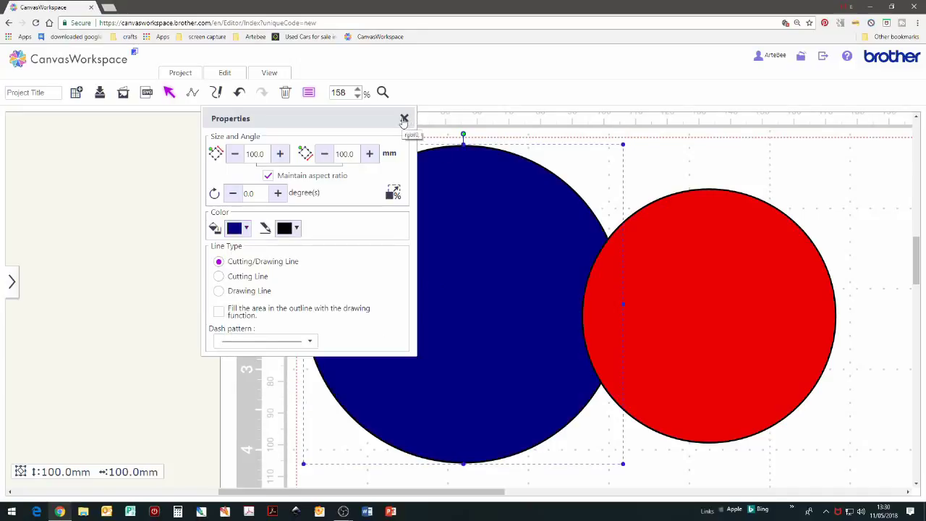
left_click(404, 119)
Select both circles and apply Align Center and Align Middle to centre the red one
left_click_drag(690, 296, 448, 302)
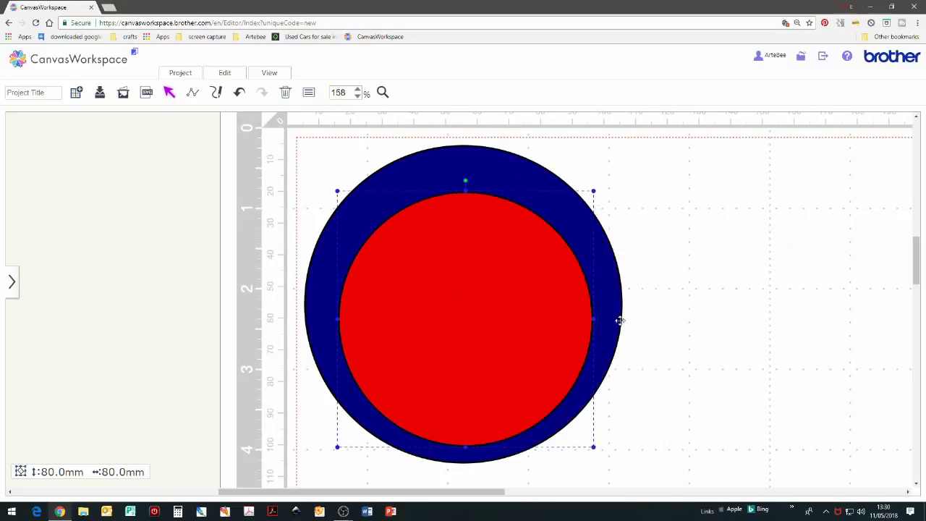
left_click(464, 164, "shift")
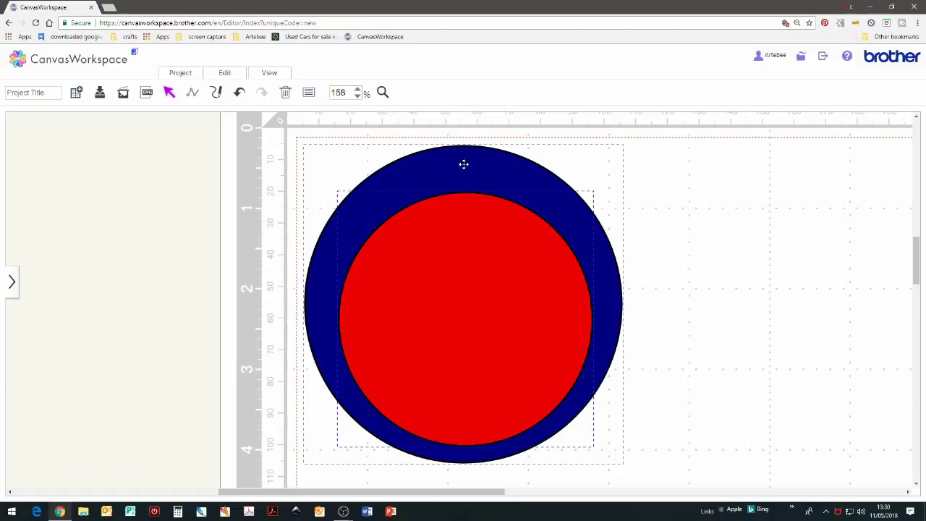
left_click(234, 76)
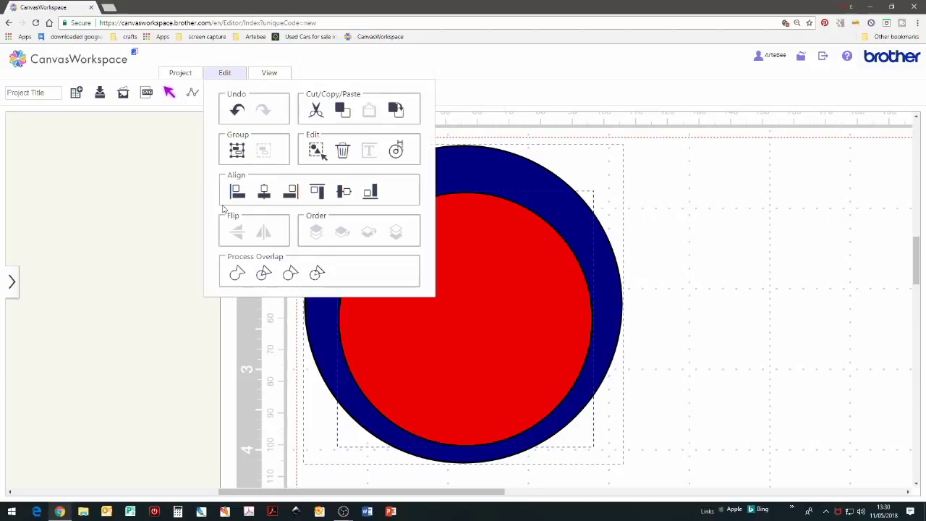
left_click(265, 192)
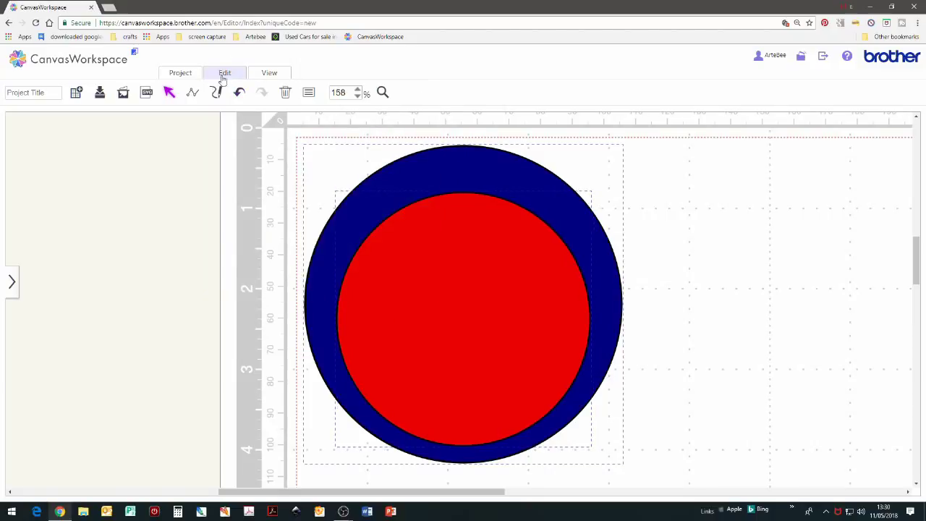
left_click(221, 71)
left_click(344, 194)
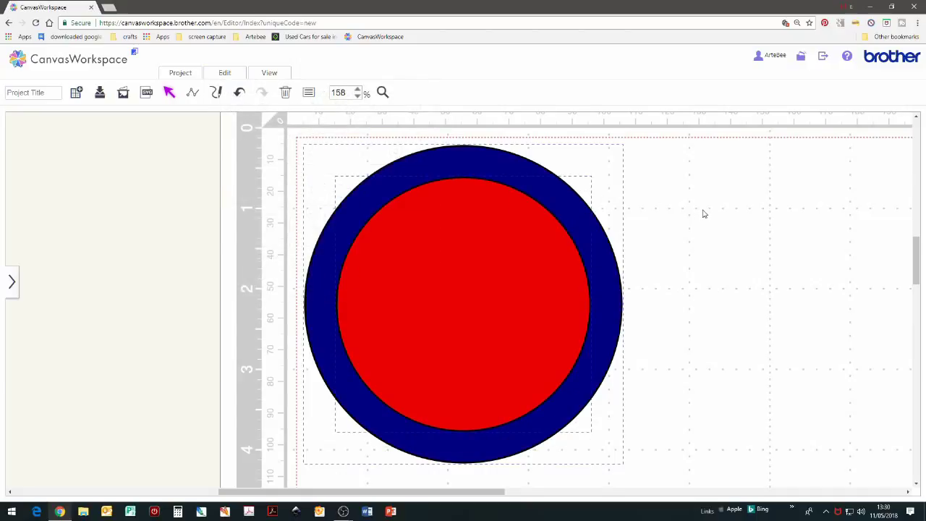
Inspect the control points of the red and navy circles in turn
left_click(518, 240)
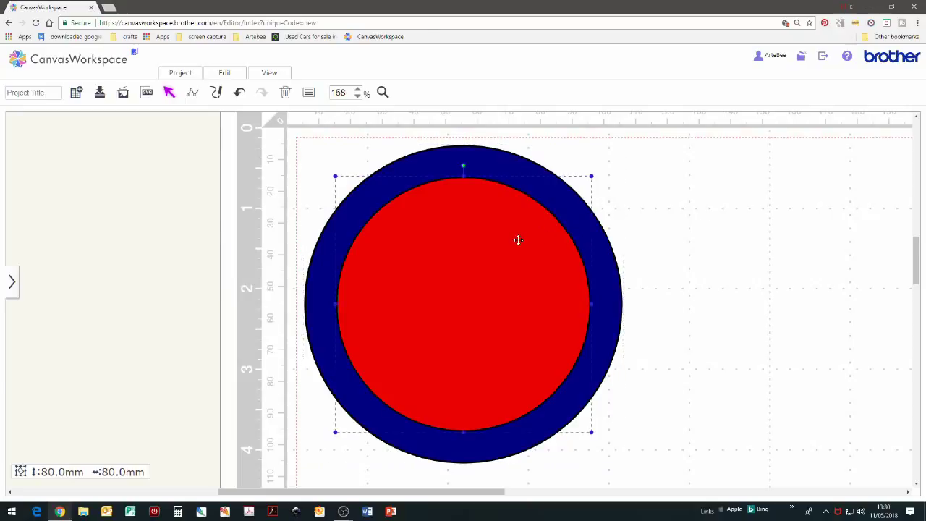
double_click(518, 239)
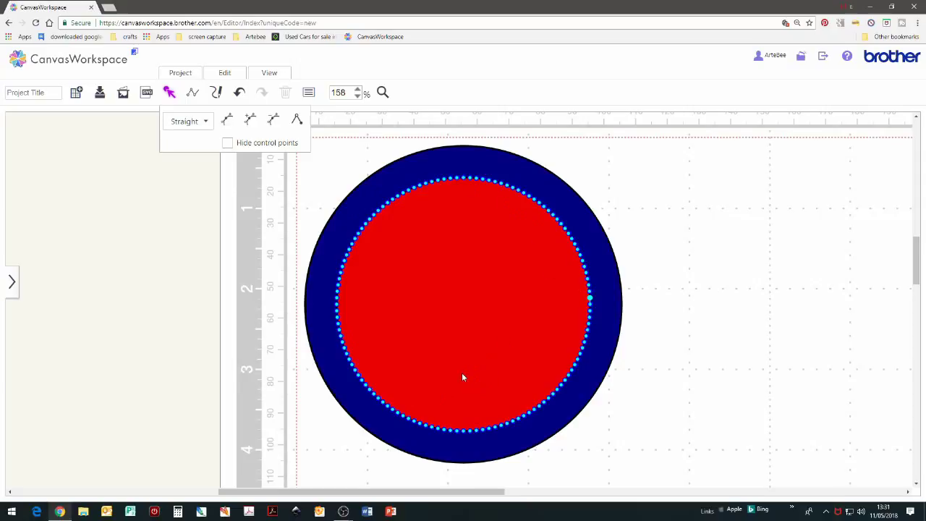
left_click(608, 313)
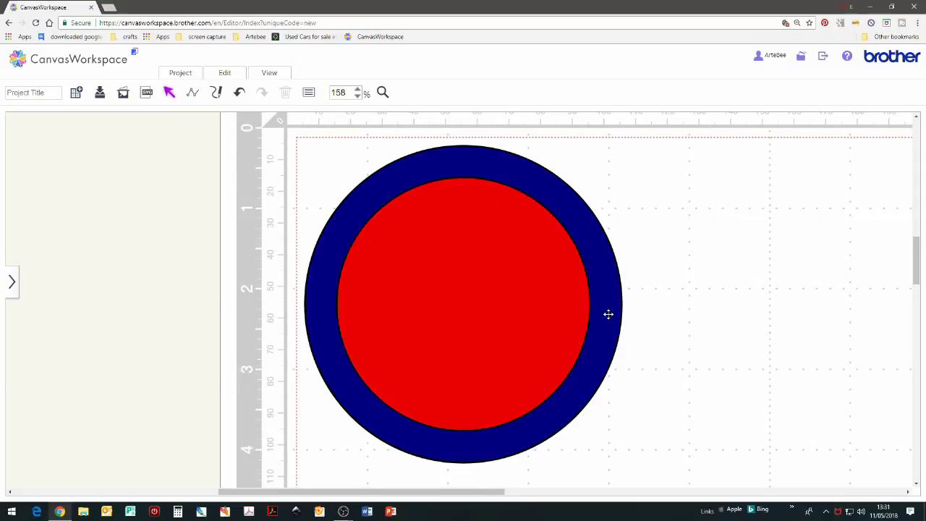
double_click(608, 314)
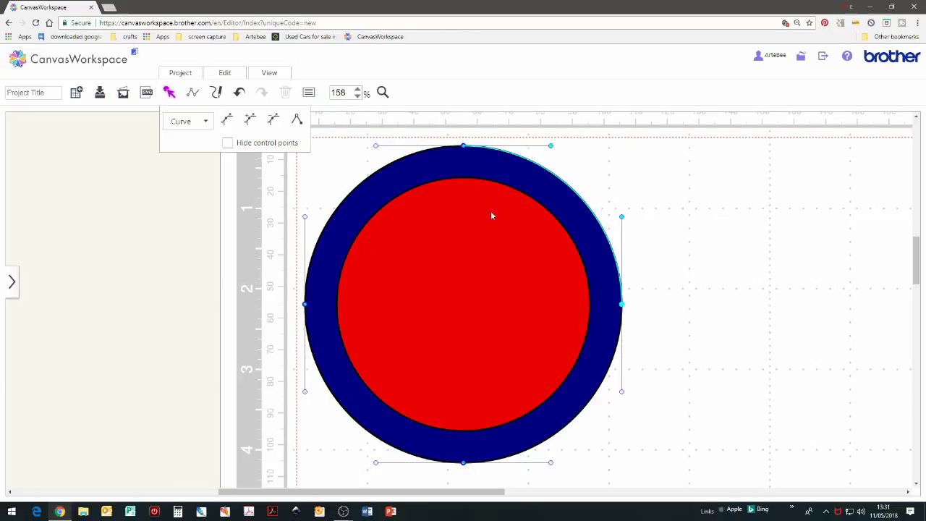
left_click(496, 291)
left_click(496, 291)
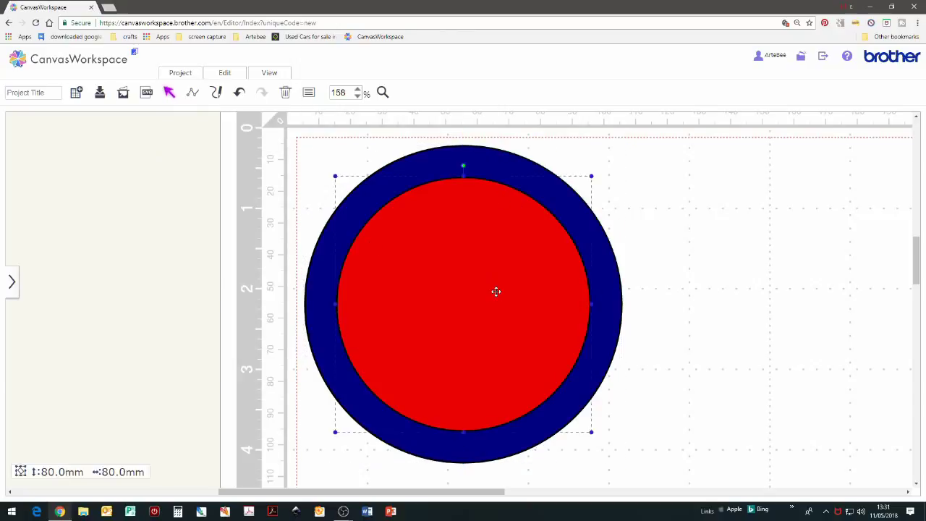
double_click(496, 291)
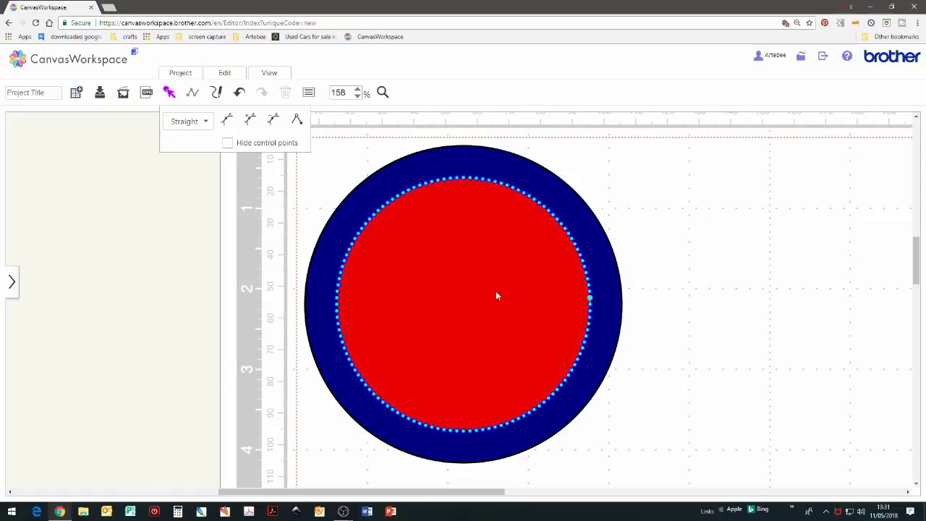
left_click_drag(495, 291, 545, 296)
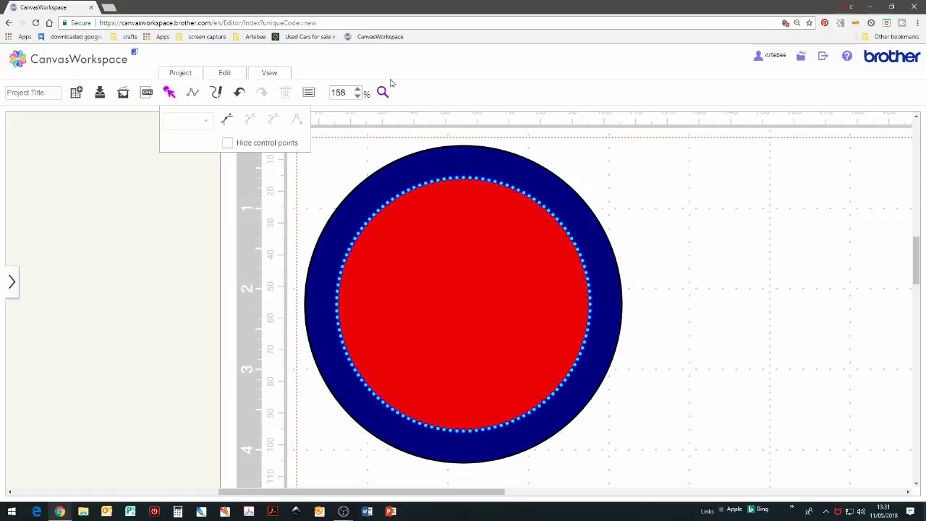
left_click(528, 191)
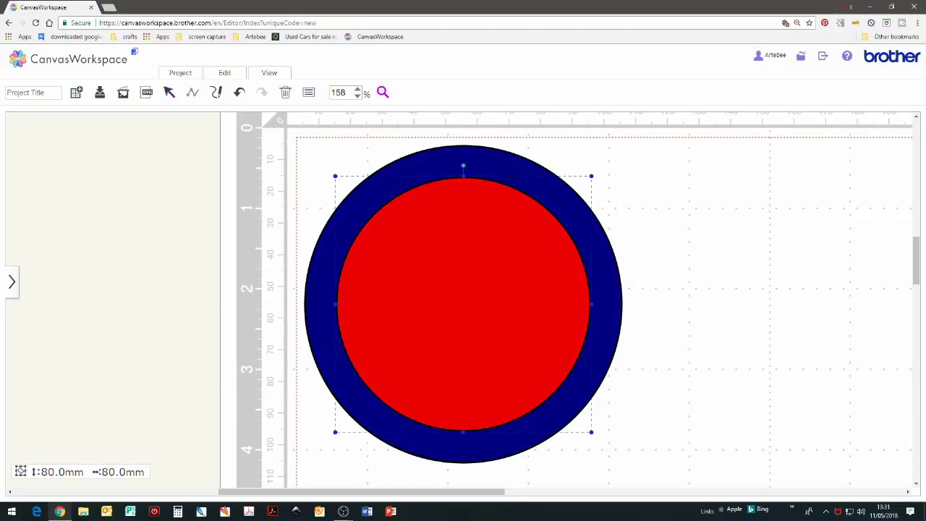
Zoom in on the red circle's upper edge and pick individual nodes along it
left_click_drag(542, 217, 544, 217)
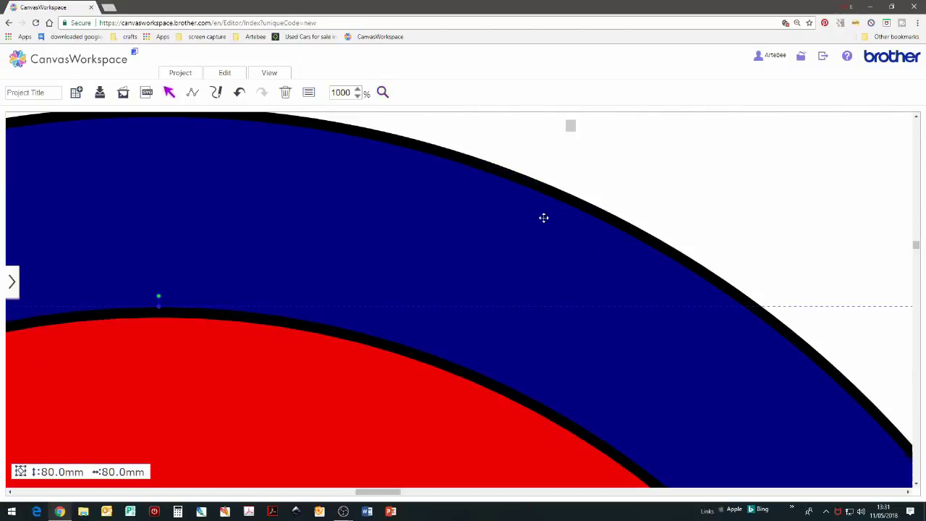
double_click(398, 376)
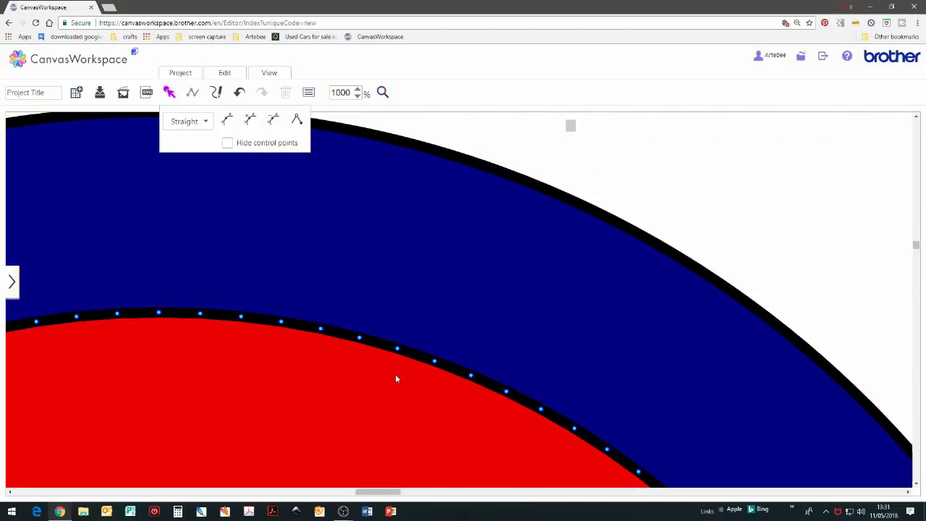
left_click(398, 350)
left_click(434, 363)
Fit the mat to view, zoom onto the circles, and marquee-select both
left_click(276, 76)
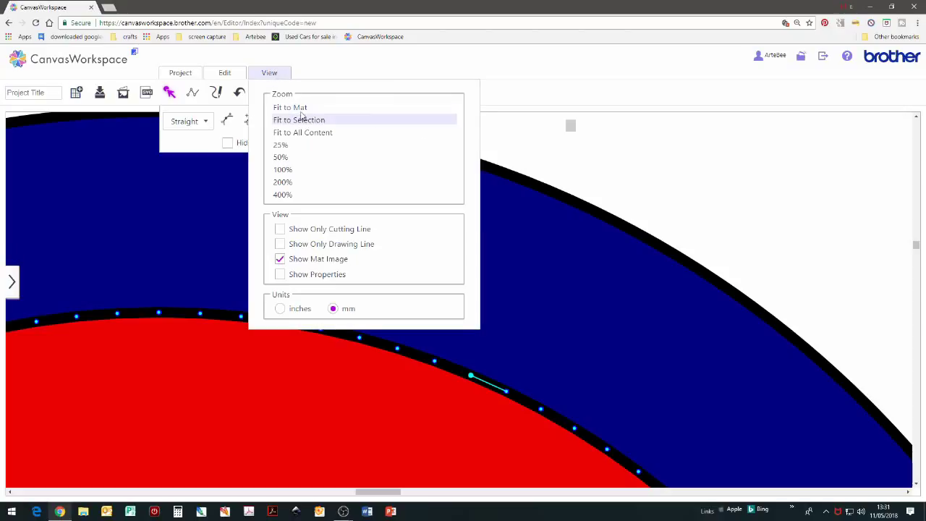
left_click(293, 107)
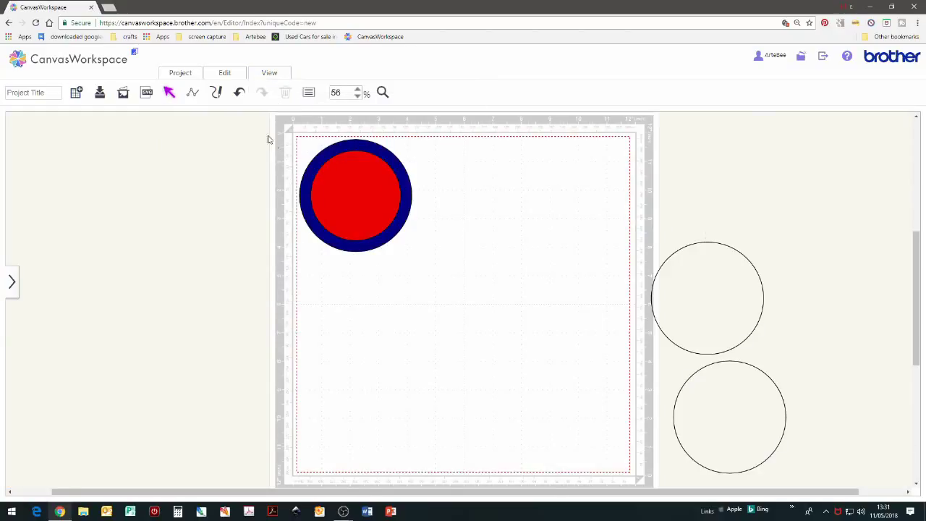
left_click(383, 92)
left_click_drag(278, 137, 443, 260)
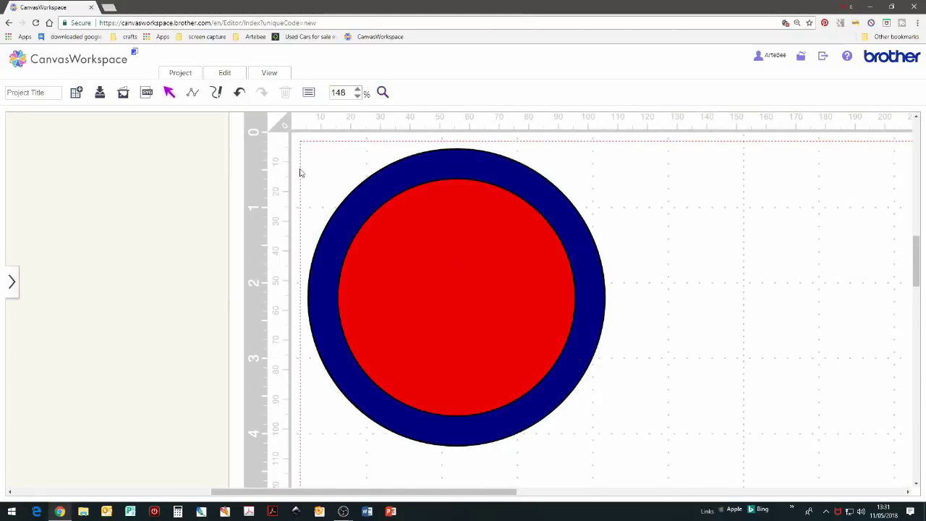
left_click_drag(273, 160, 644, 395)
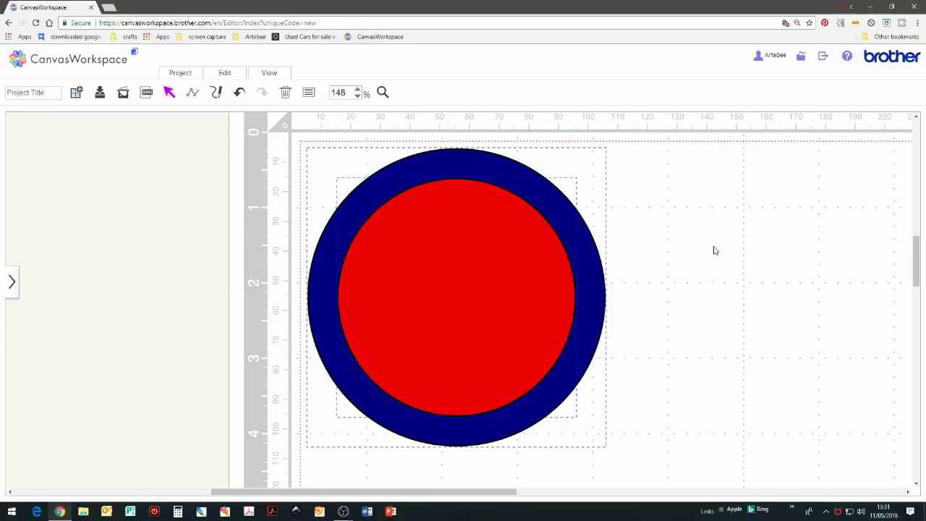
Apply Process Overlap > Subtract, then inspect the resulting navy ring's nodes
left_click(226, 74)
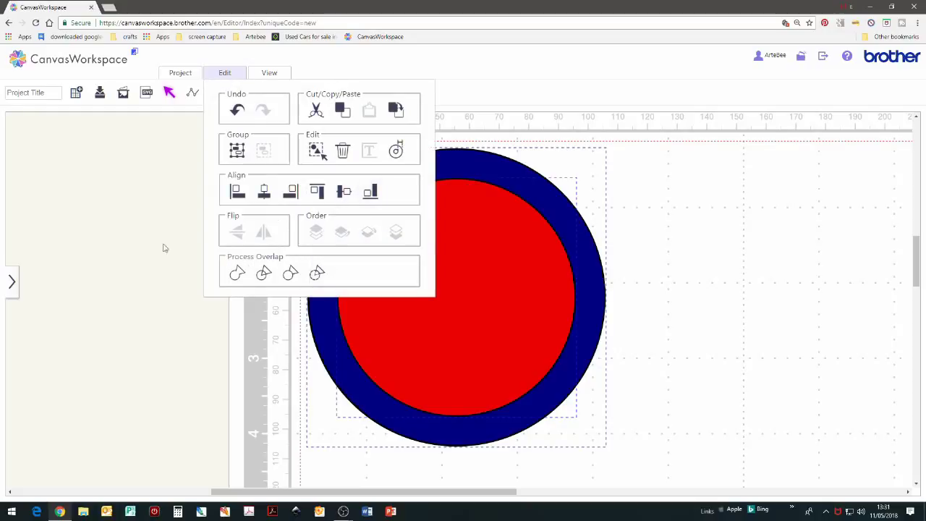
left_click(316, 275)
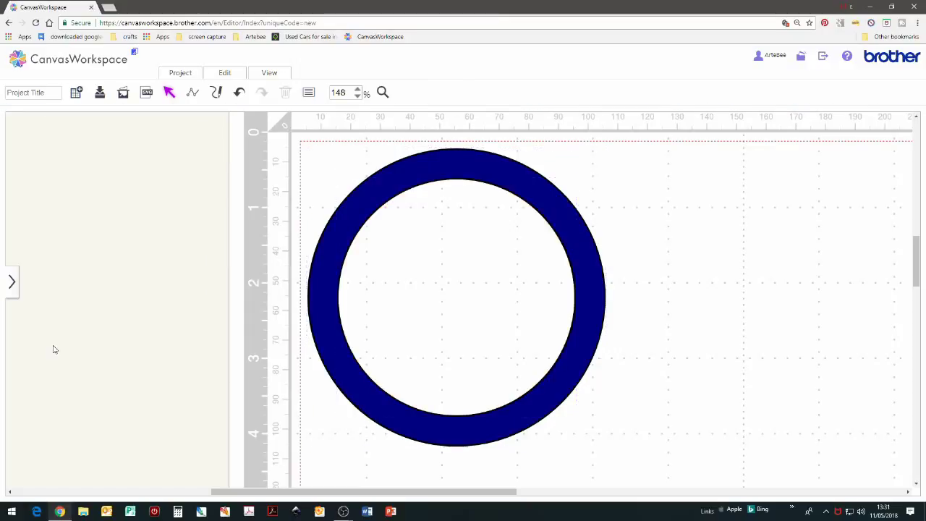
left_click(576, 208)
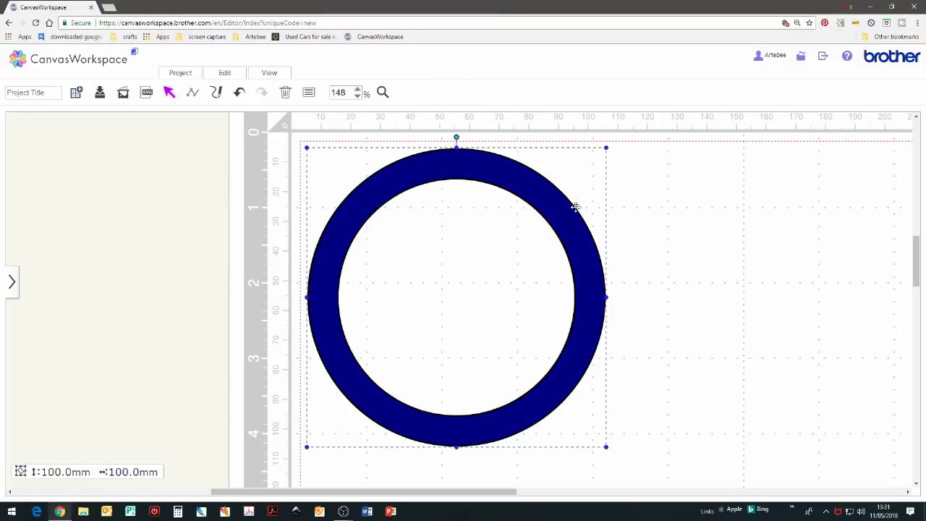
double_click(577, 208)
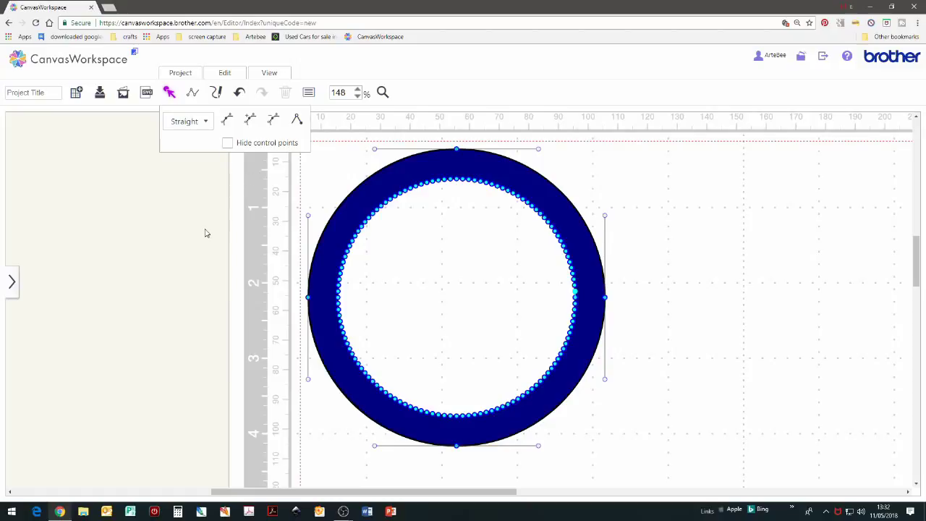
Exit point editing and undo the Subtract to restore the red circle
key("Escape")
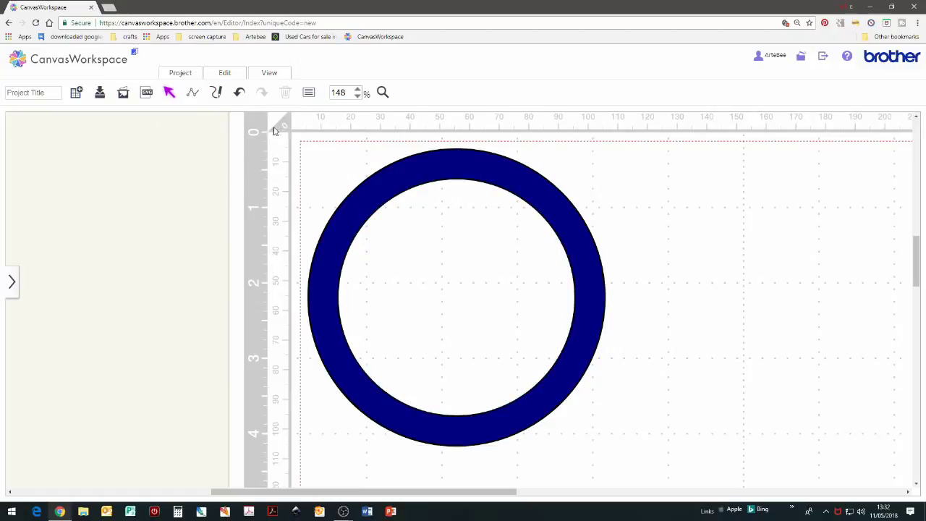
left_click(239, 92)
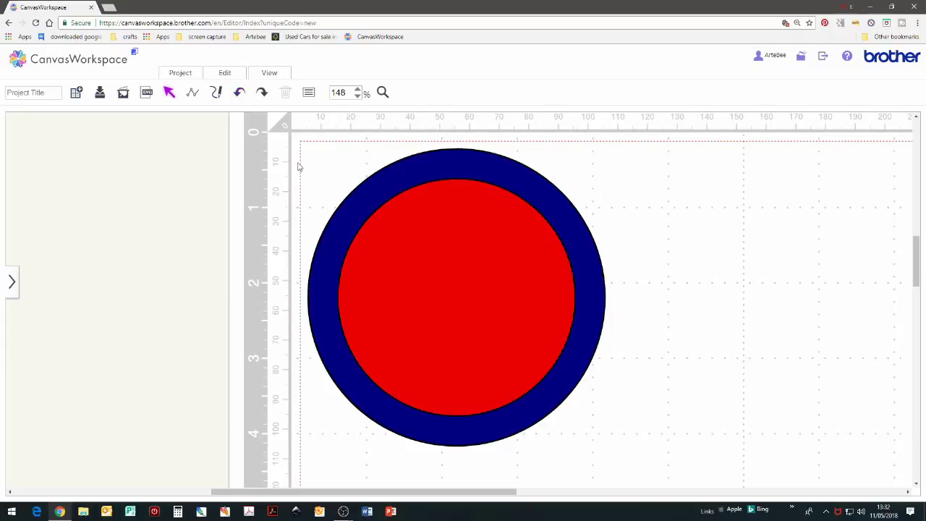
left_click_drag(295, 158, 663, 374)
left_click(229, 76)
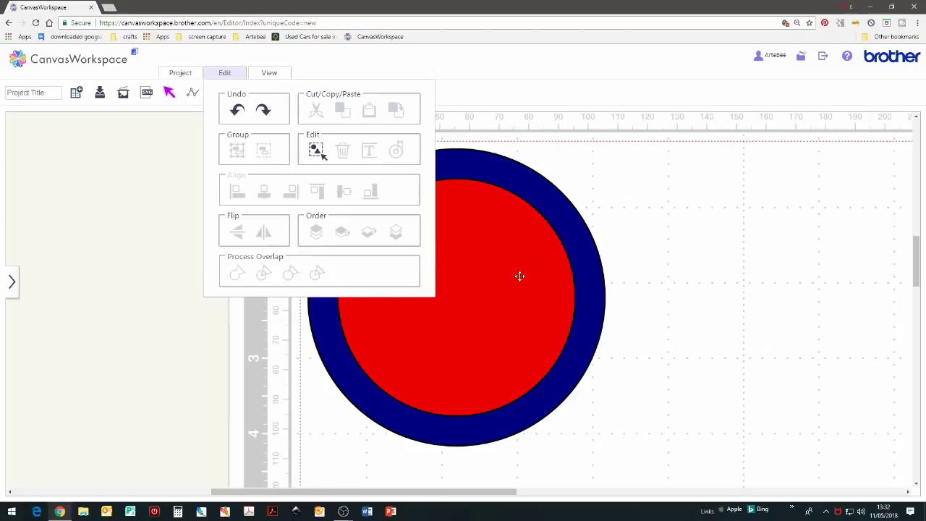
Marquee-select both circles and apply Process Overlap > Remove Overlapped
left_click_drag(291, 154, 702, 490)
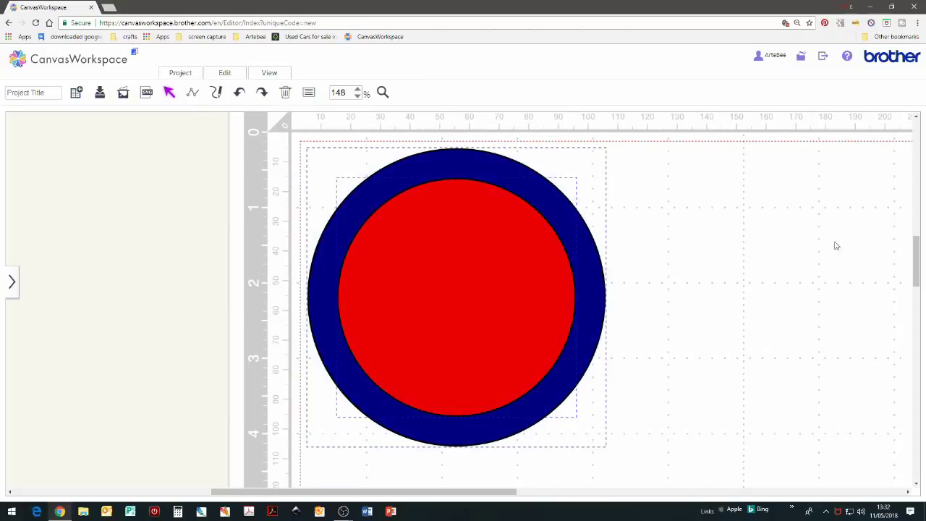
left_click(227, 75)
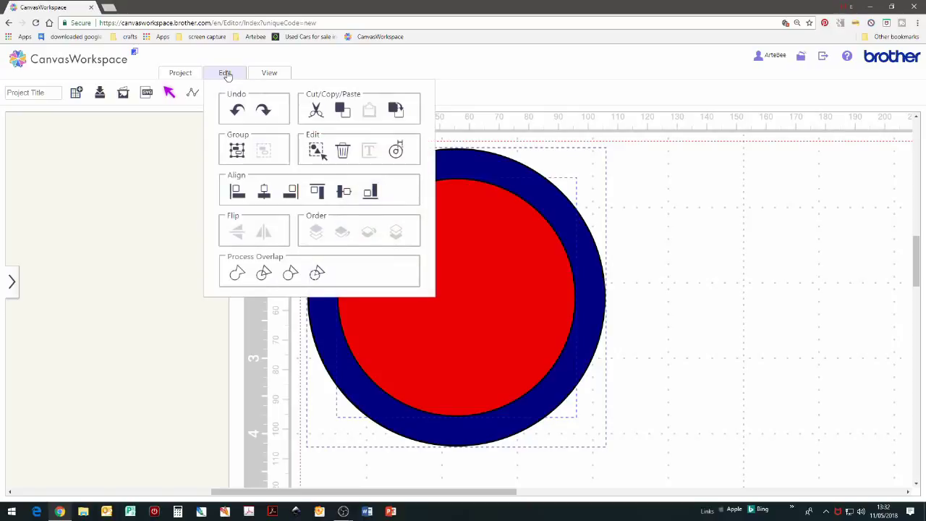
left_click(289, 281)
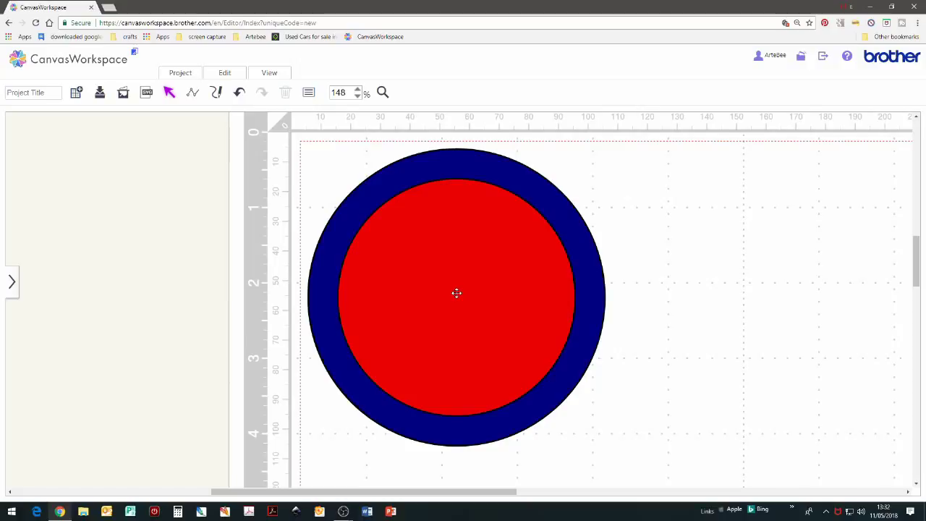
Drag the red circle right out of the navy ring and inspect both shapes' points with handles hidden
left_click_drag(457, 293, 778, 298)
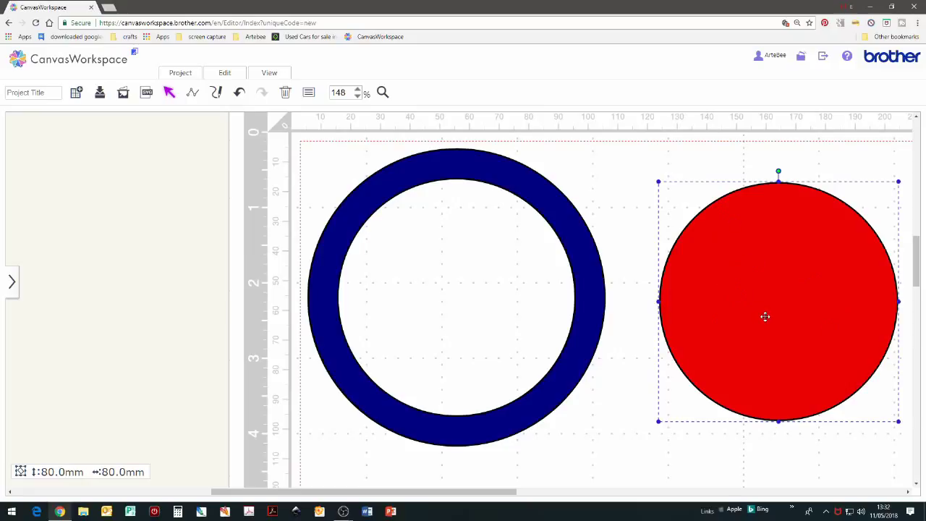
double_click(698, 218)
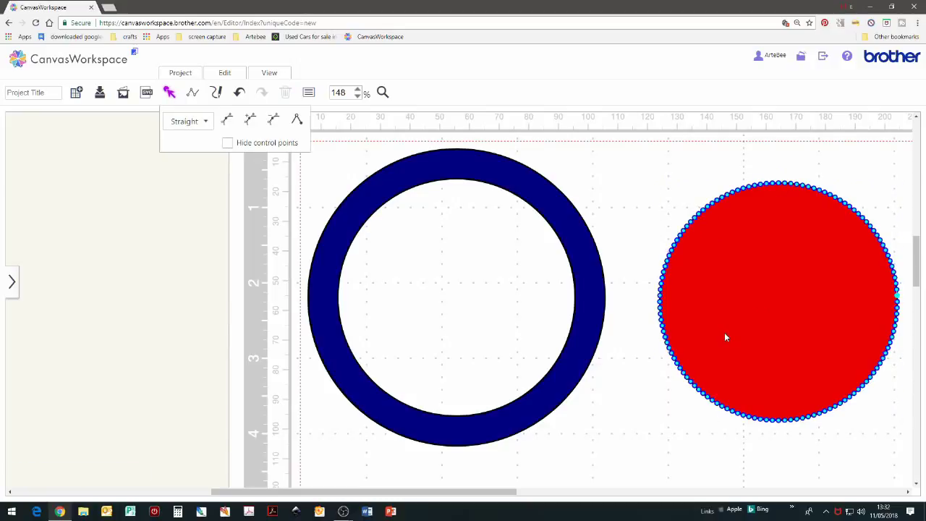
left_click(572, 254)
double_click(572, 257)
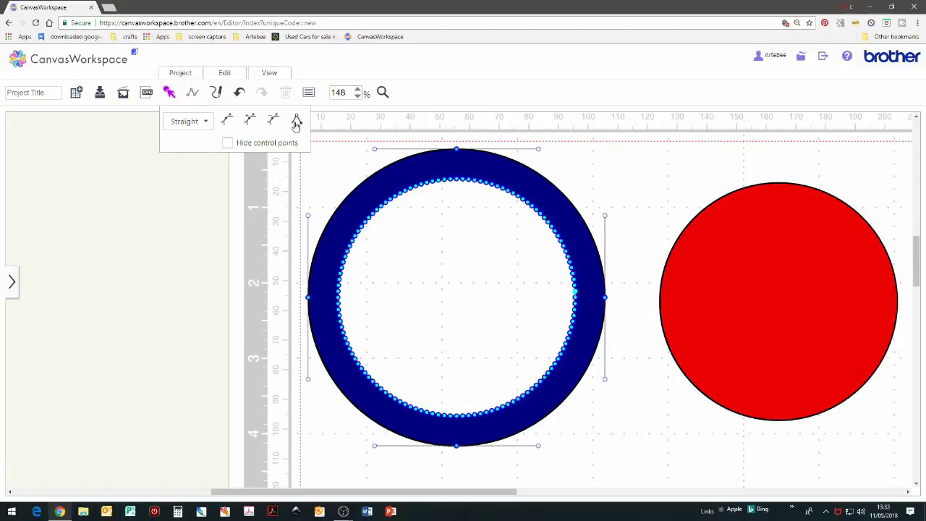
left_click(227, 143)
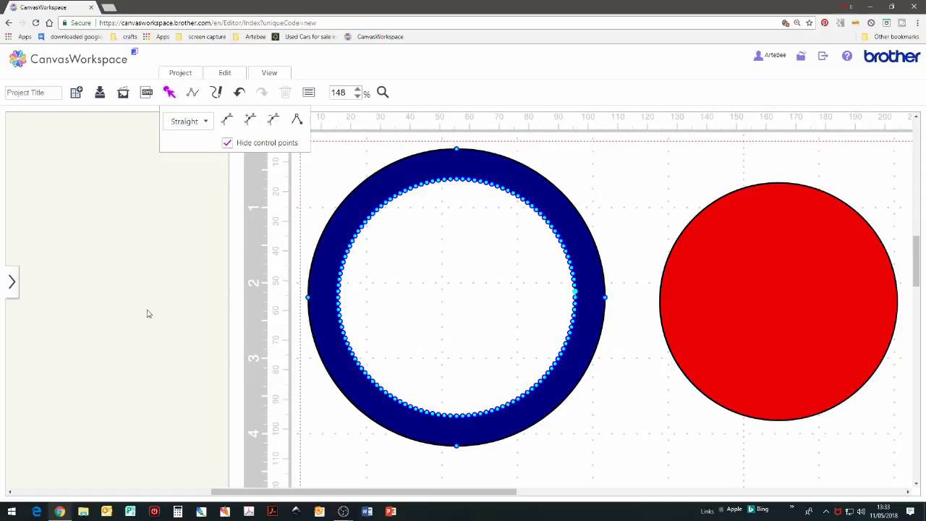
left_click(723, 262)
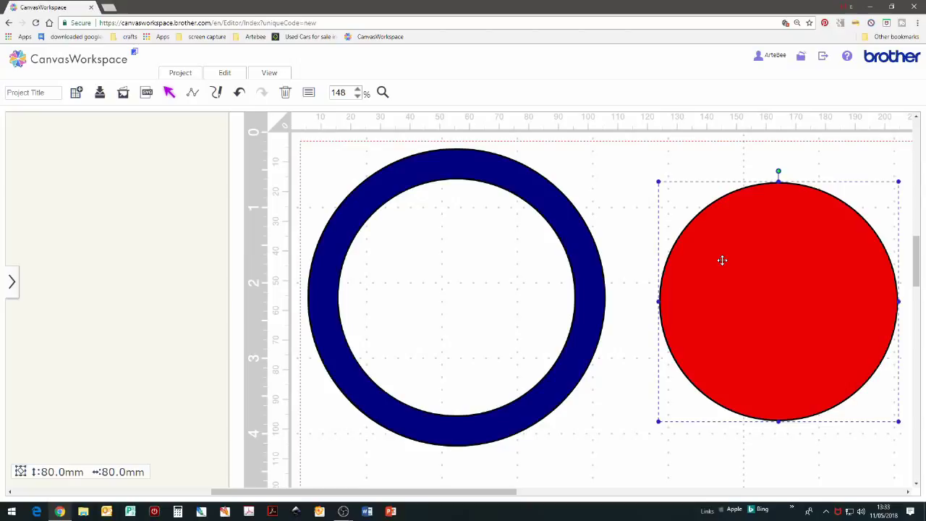
double_click(723, 261)
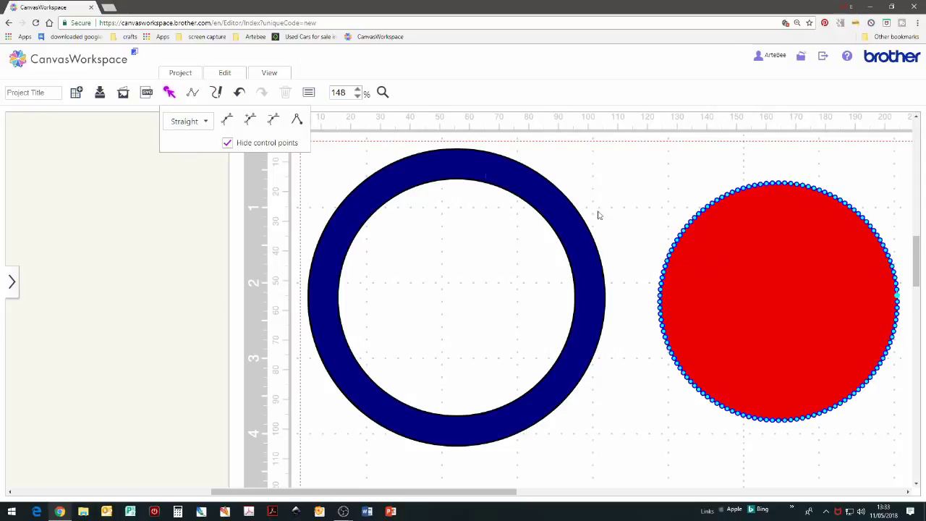
Undo the move so the red circle sits centred in the blue ring again
left_click(239, 93)
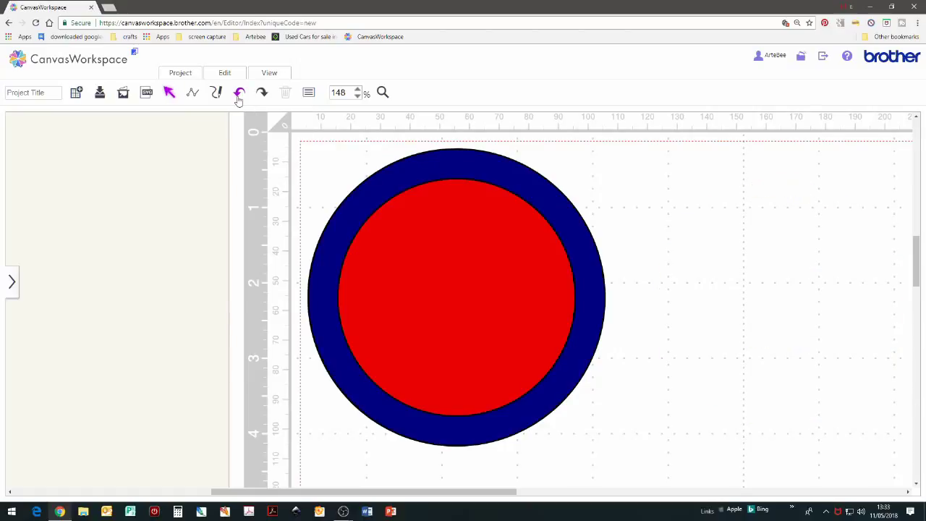
left_click_drag(449, 300, 589, 300)
left_click(239, 93)
Select both the red inner circle and the blue ring together
left_click_drag(264, 147, 680, 425)
left_click_drag(698, 461, 695, 459)
left_click(428, 344)
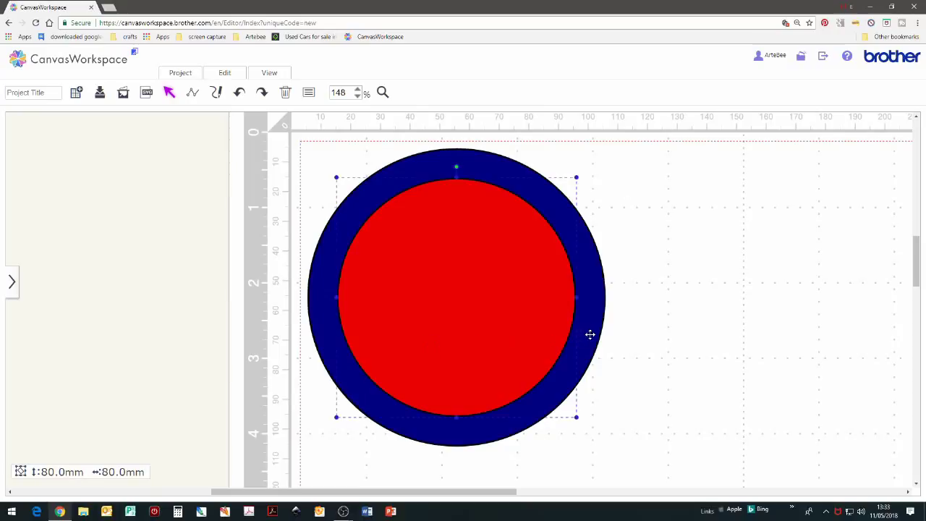
left_click(590, 334)
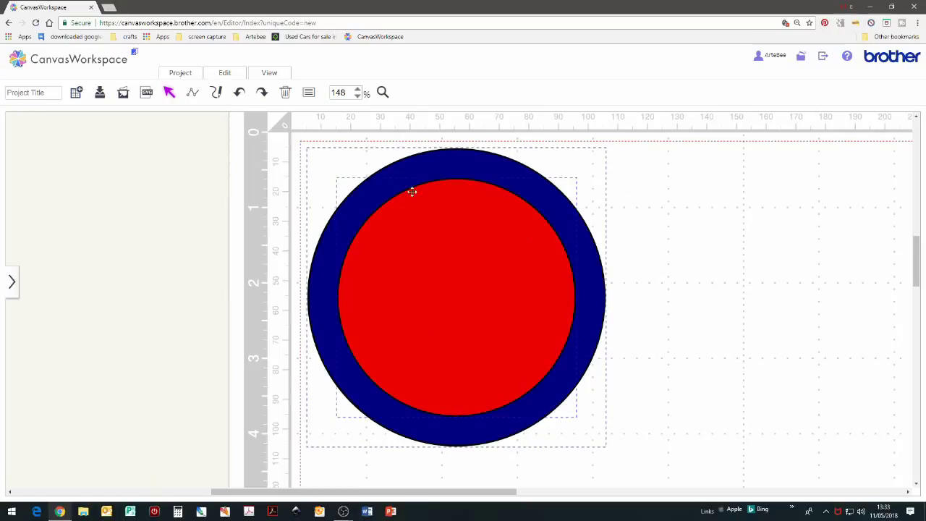
Apply Process Overlap > Divide, then move the 80 mm circle out beside the 100 mm ring
left_click(228, 75)
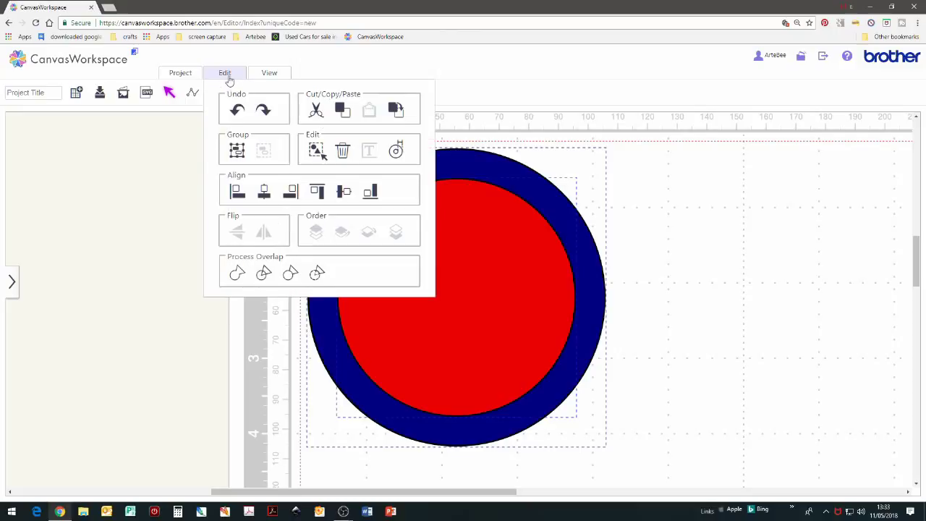
left_click(265, 279)
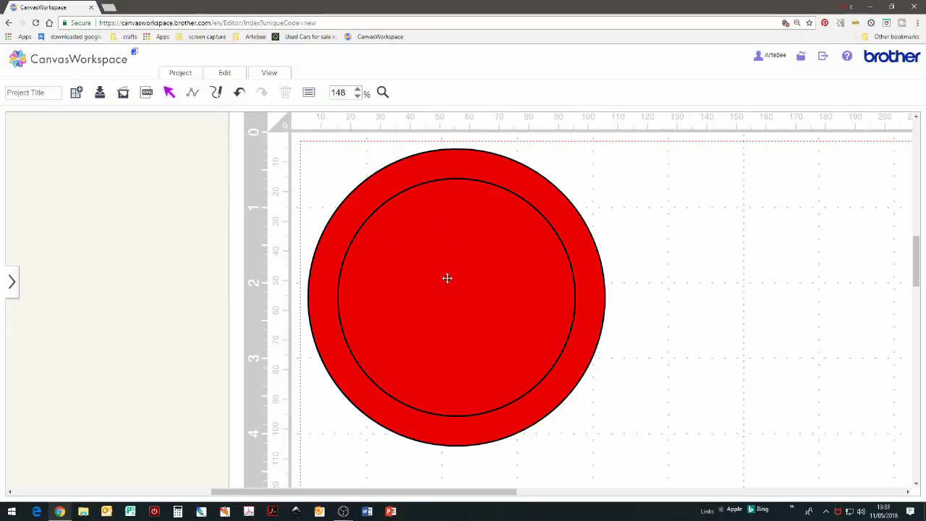
left_click_drag(447, 278, 738, 287)
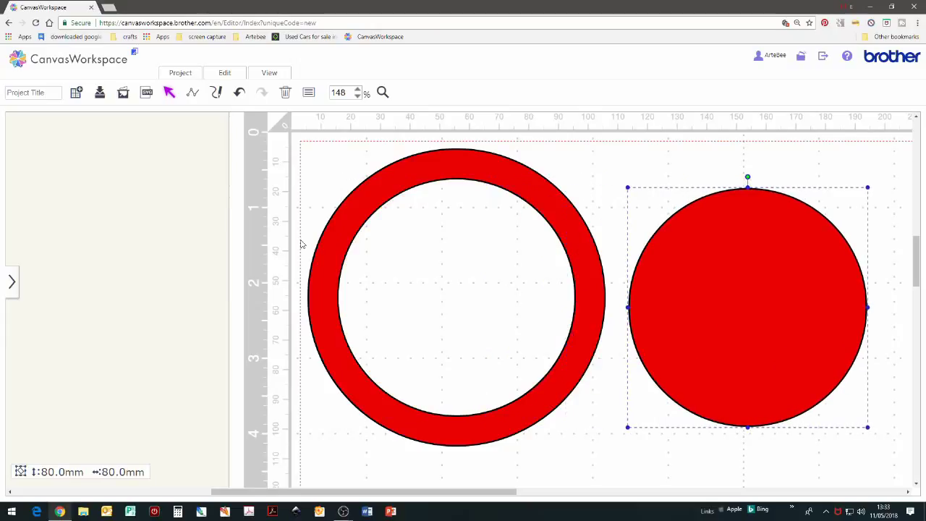
left_click_drag(321, 246, 291, 265)
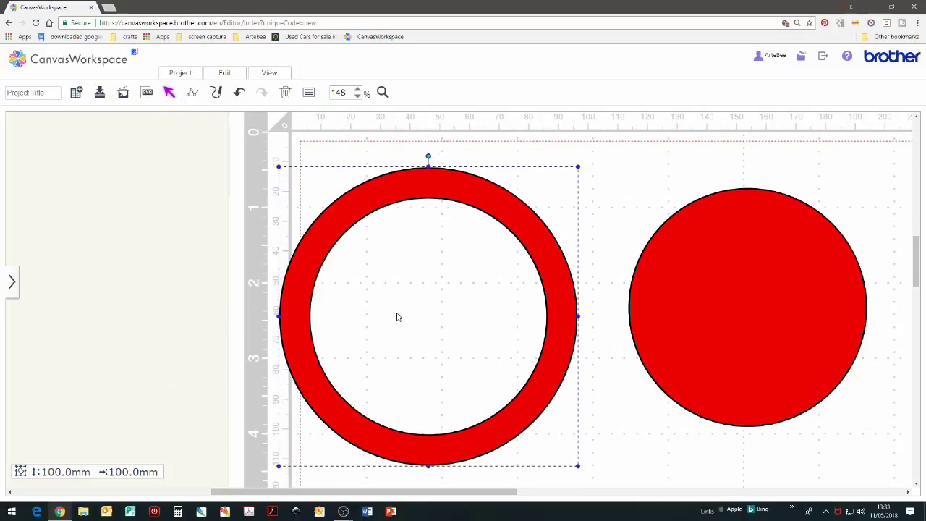
Inspect the nodes of the solid 80 mm circle and the 100 mm ring
double_click(738, 302)
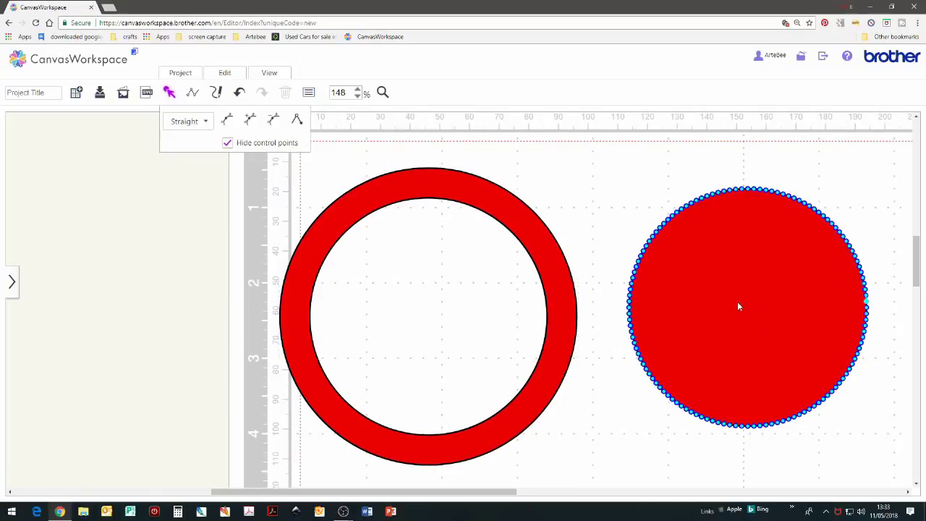
left_click(555, 319)
left_click(555, 317)
double_click(555, 318)
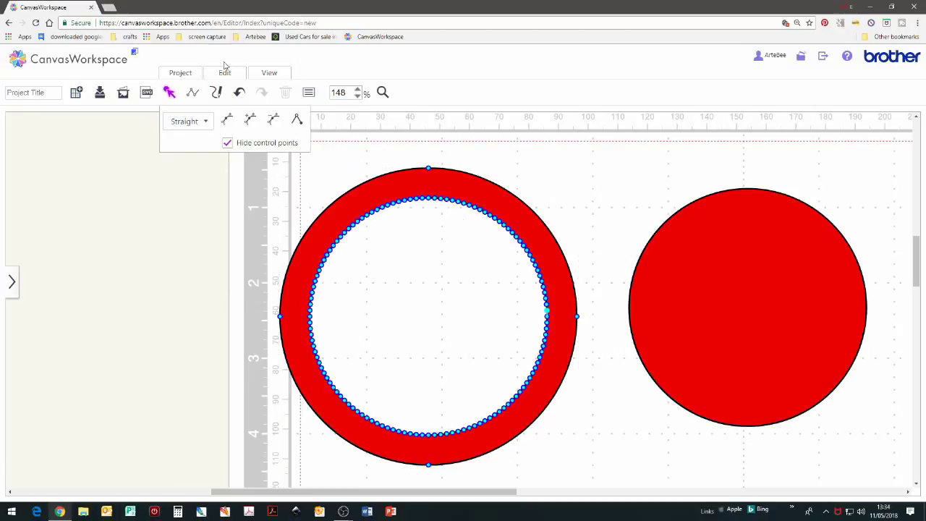
Fit the view to the whole mat with View > Fit to Mat and select the solid red circle
left_click(264, 77)
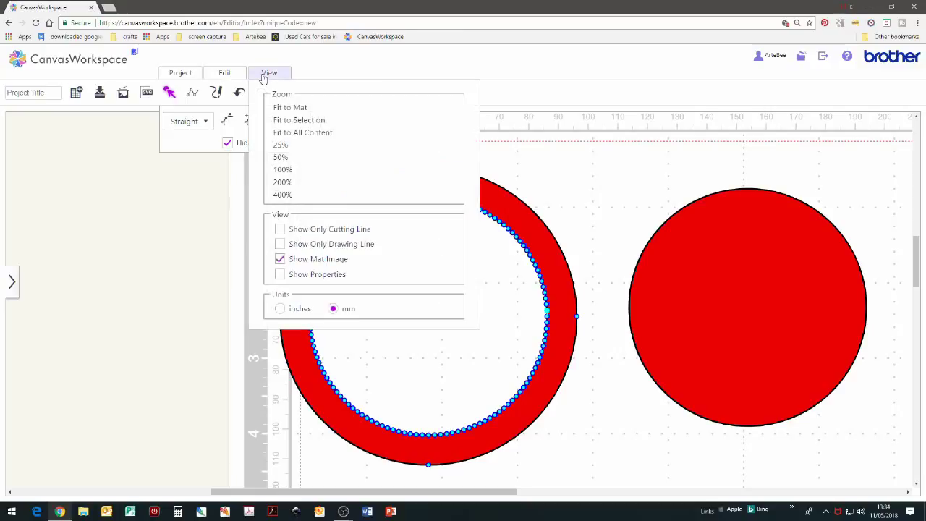
left_click(297, 109)
left_click(367, 202)
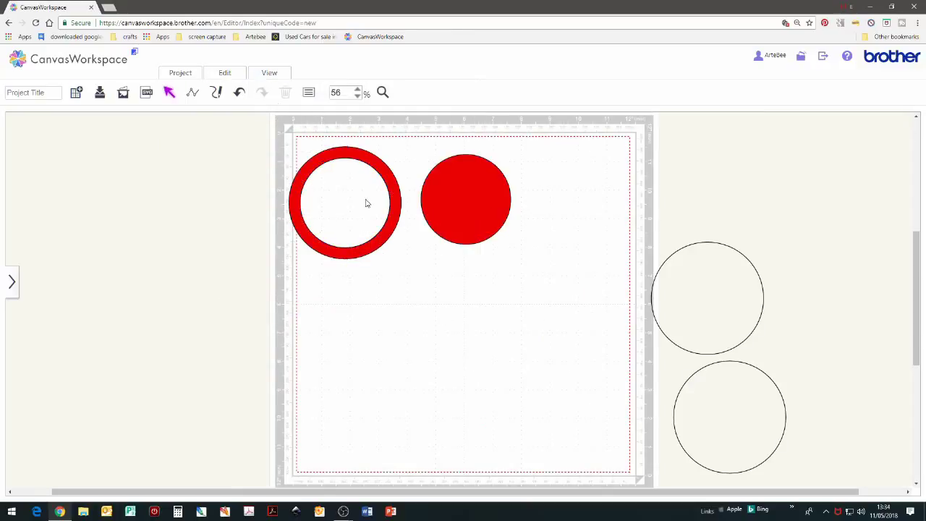
Delete the red ring and circle, then move both outline circles side by side onto the mat
left_click(466, 202)
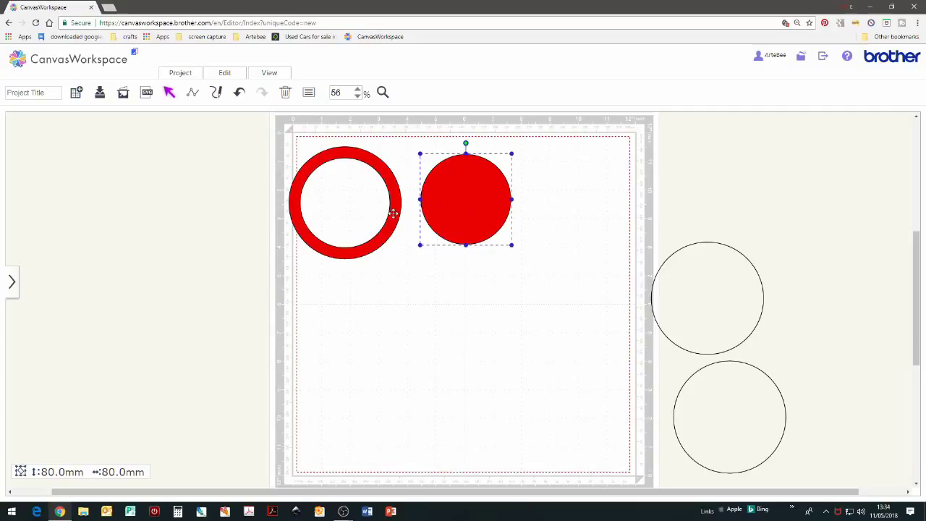
left_click(389, 211, "shift")
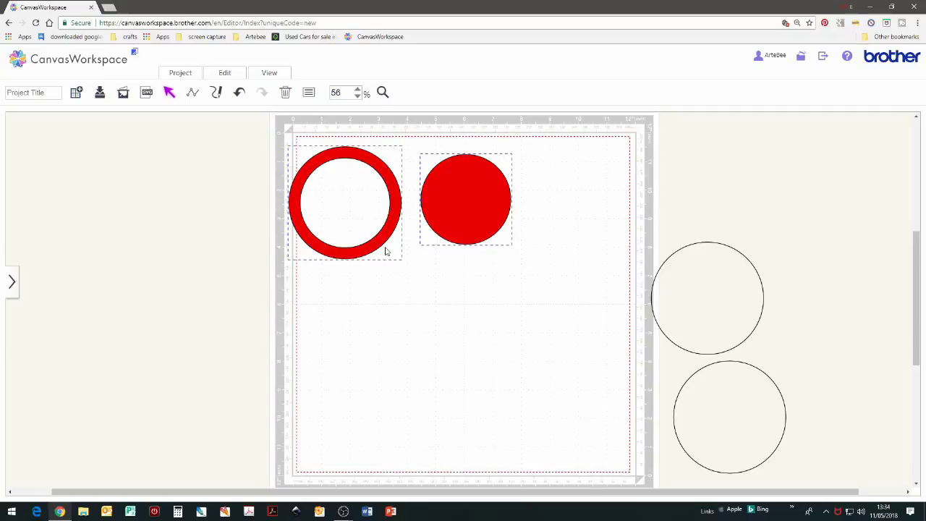
key("Delete")
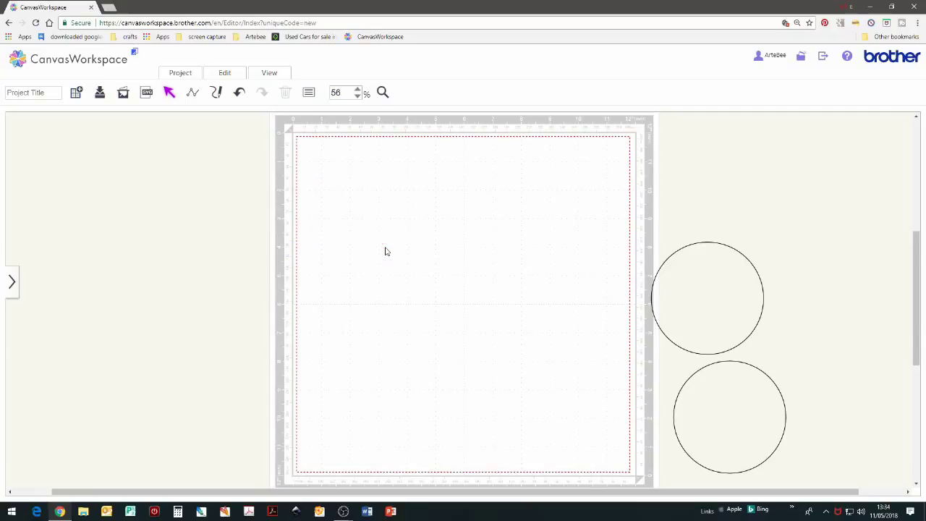
left_click_drag(685, 292, 352, 209)
left_click_drag(722, 413, 489, 208)
Fill the left outline circle red and the right outline circle pink
left_click(405, 209)
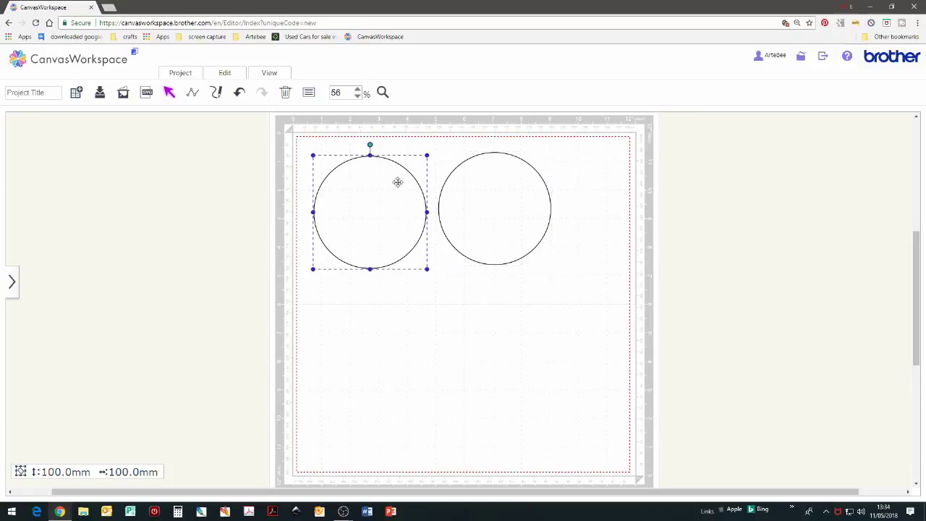
left_click(309, 94)
left_click(246, 229)
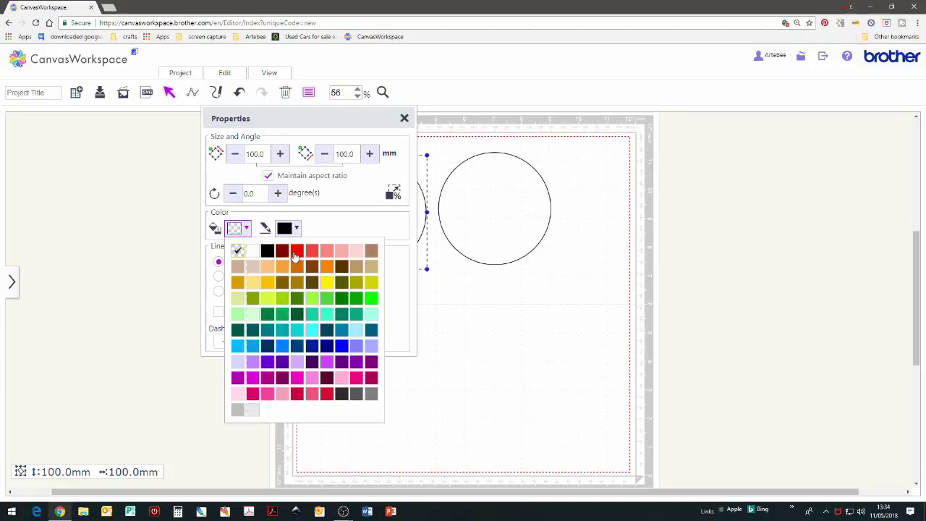
left_click(296, 253)
left_click(469, 352)
left_click(496, 217)
left_click(246, 228)
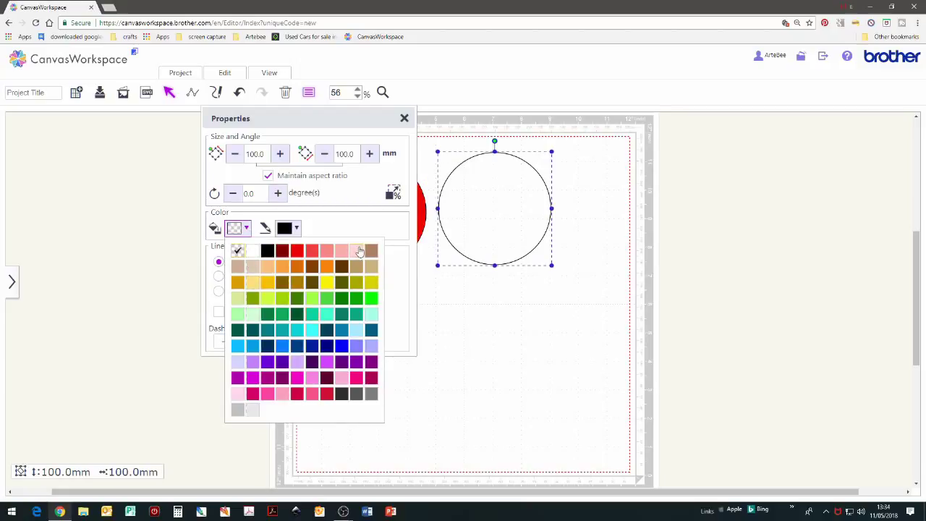
left_click(297, 266)
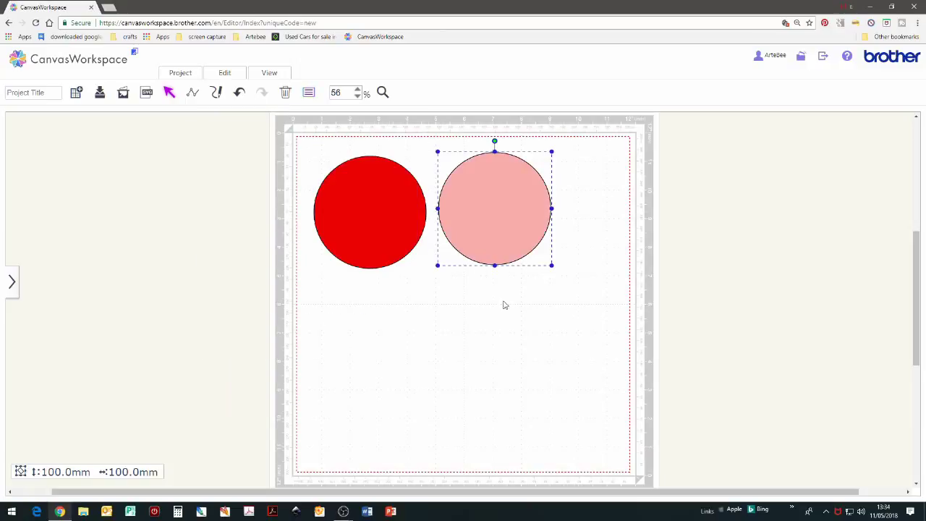
left_click(404, 118)
left_click(515, 360)
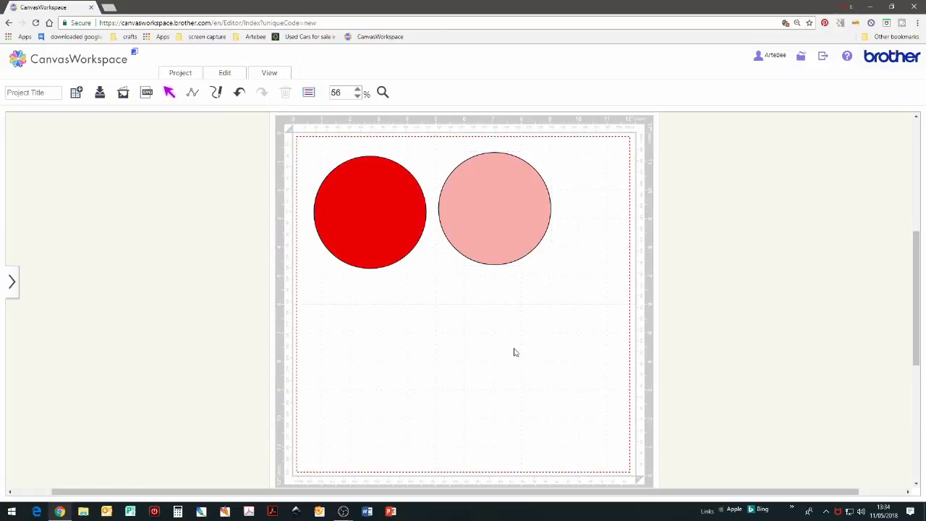
Resize the pink circle to 60 mm width with aspect ratio maintained
left_click(515, 221)
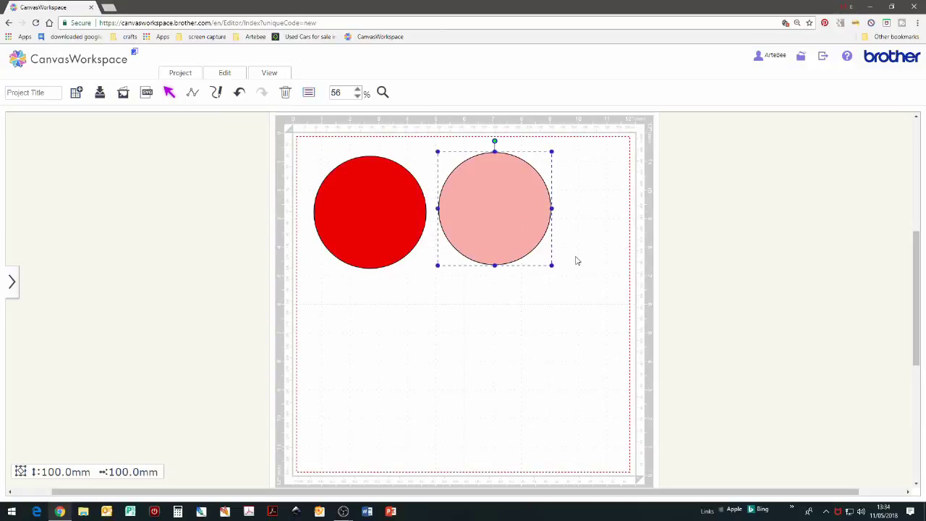
left_click(309, 93)
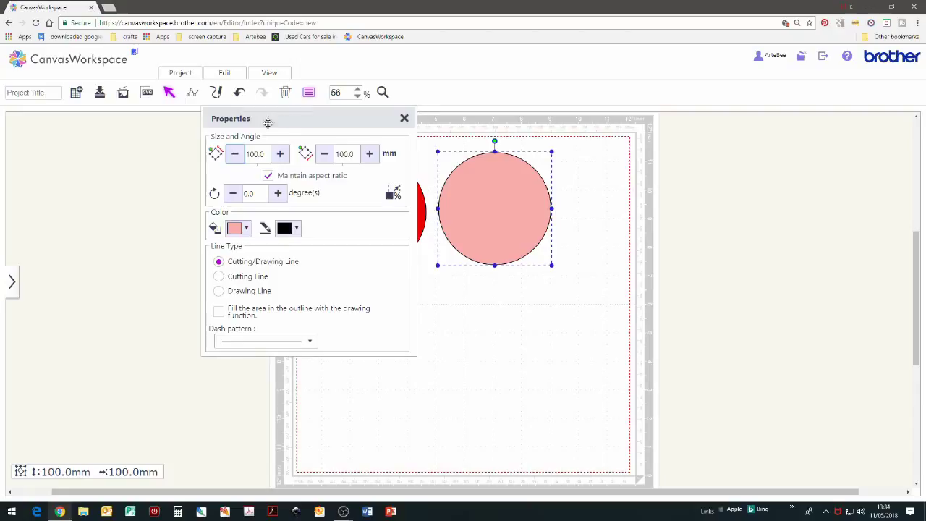
left_click_drag(242, 122, 157, 129)
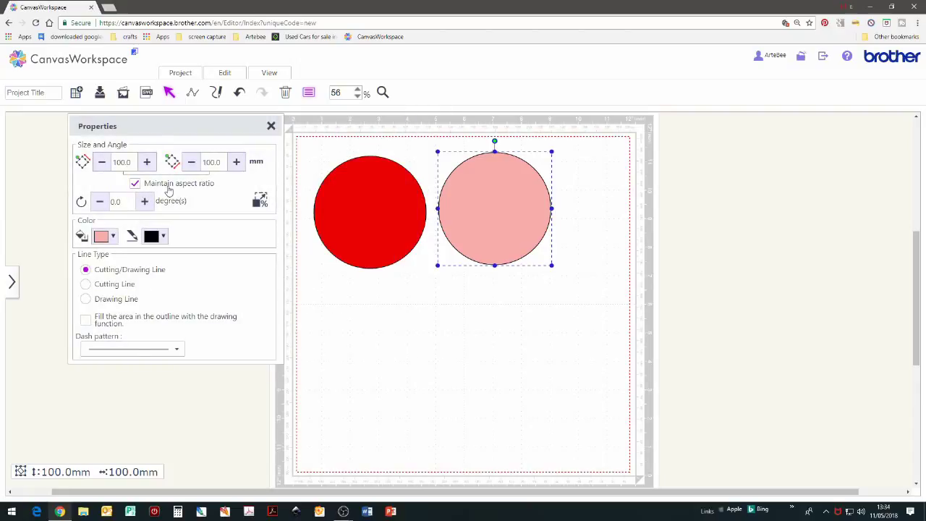
left_click_drag(132, 162, 112, 162)
type("0")
key("Return")
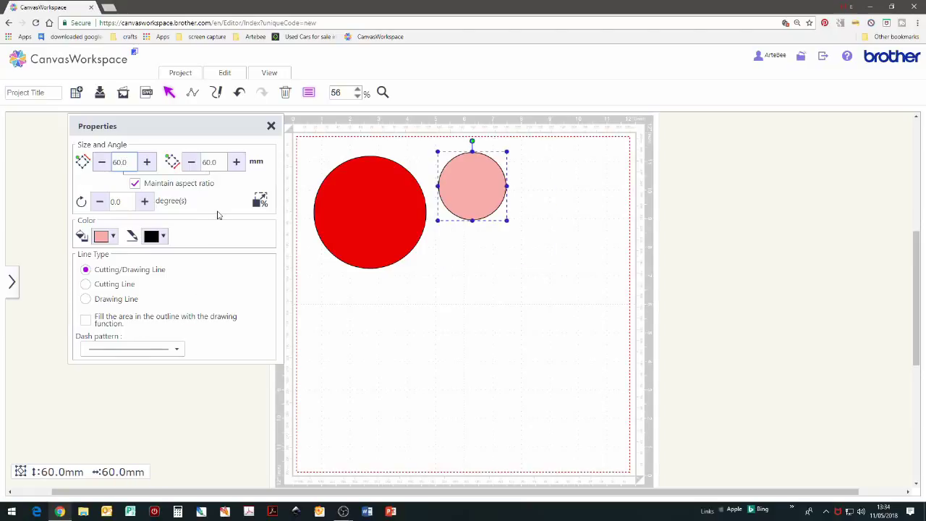
left_click(271, 126)
Move the pink circle onto the red one and bring it to the front
left_click_drag(440, 190, 431, 206)
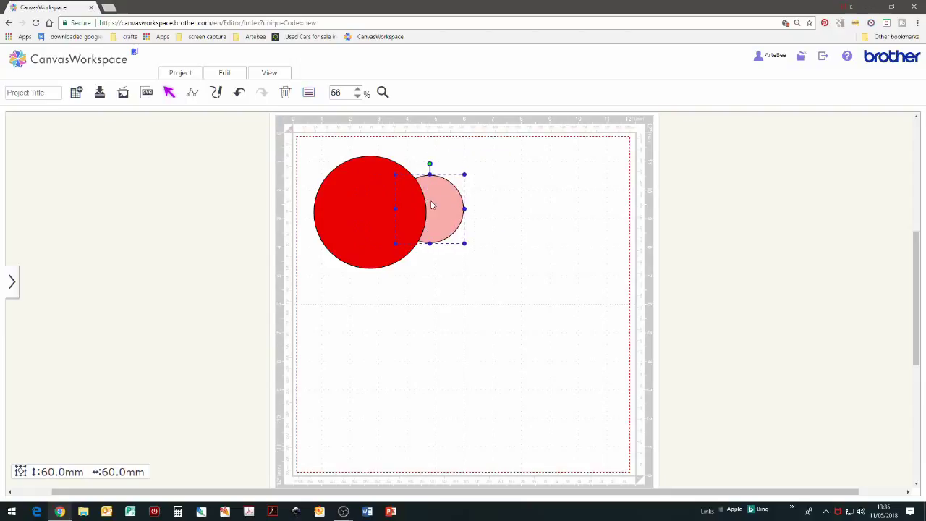
right_click(431, 206)
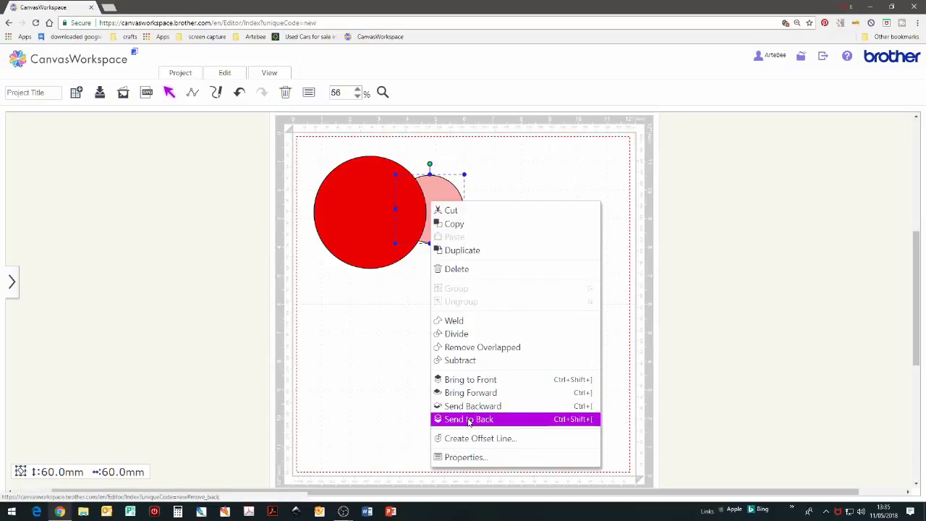
left_click(470, 379)
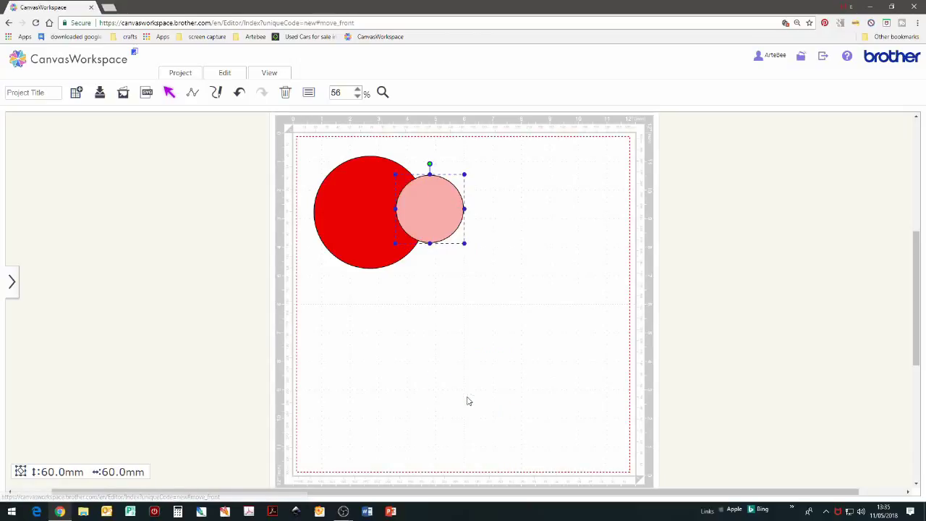
left_click_drag(432, 202, 382, 214)
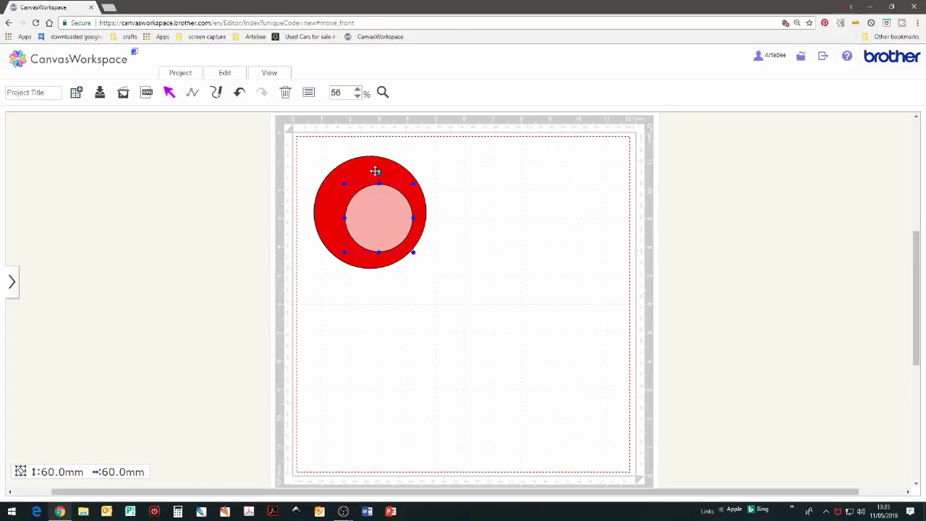
Select both circles and align them to centre horizontally and vertically
left_click(374, 169)
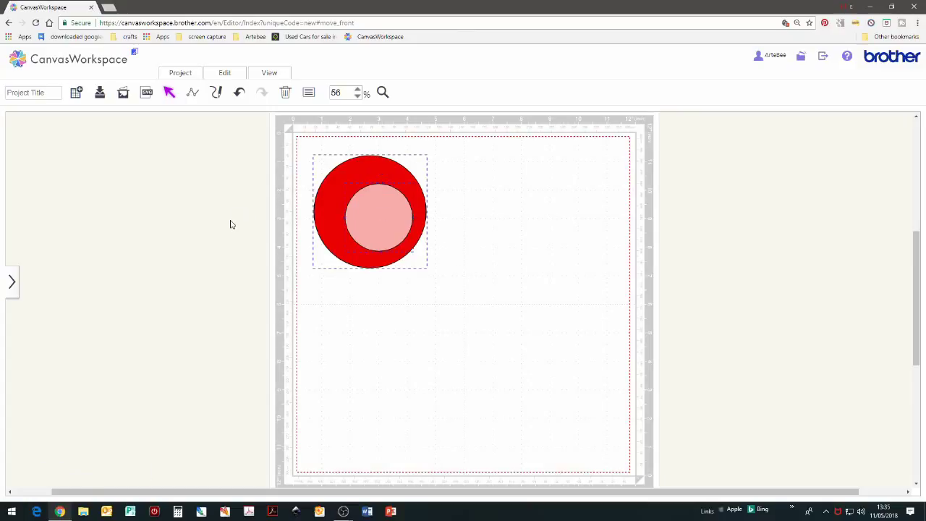
left_click(226, 75)
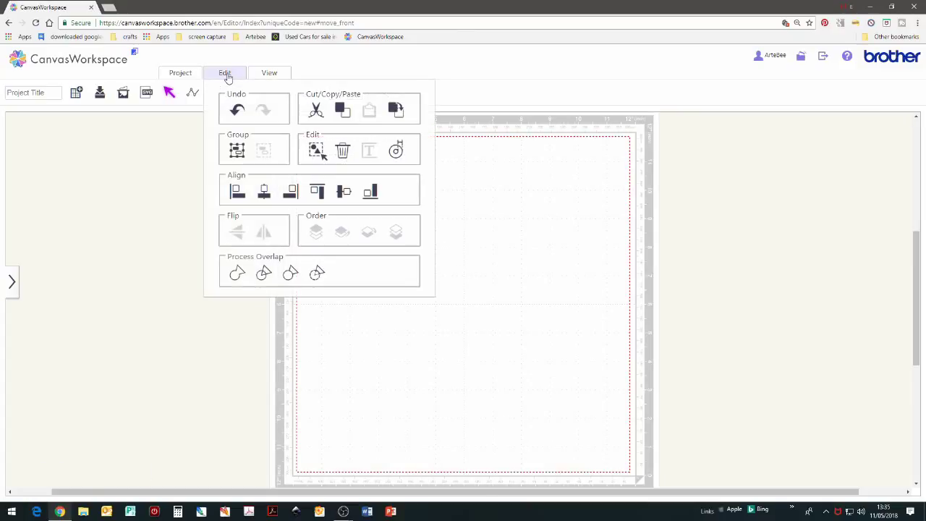
left_click(264, 193)
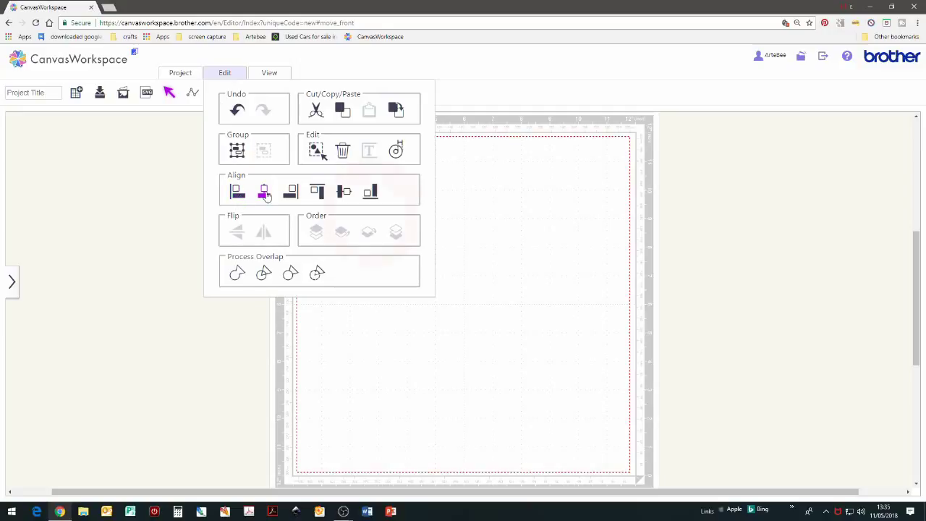
left_click(225, 74)
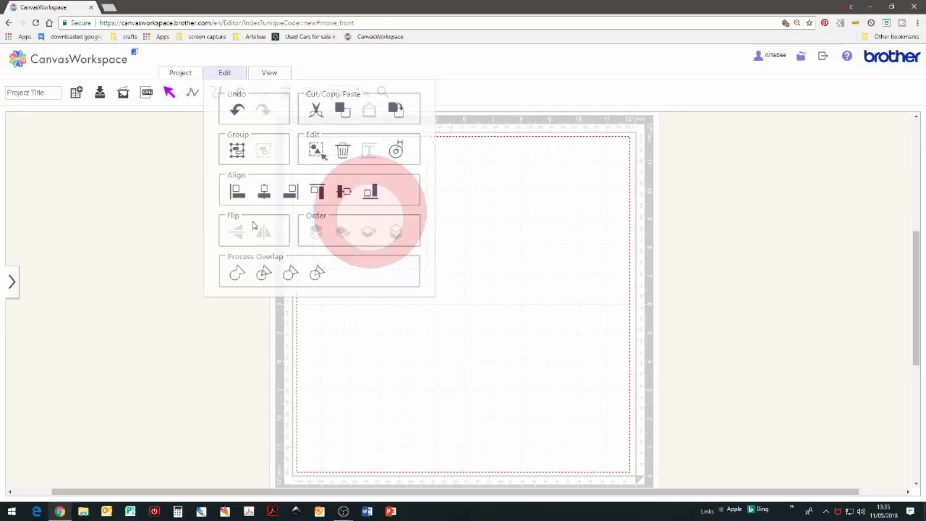
left_click(344, 191)
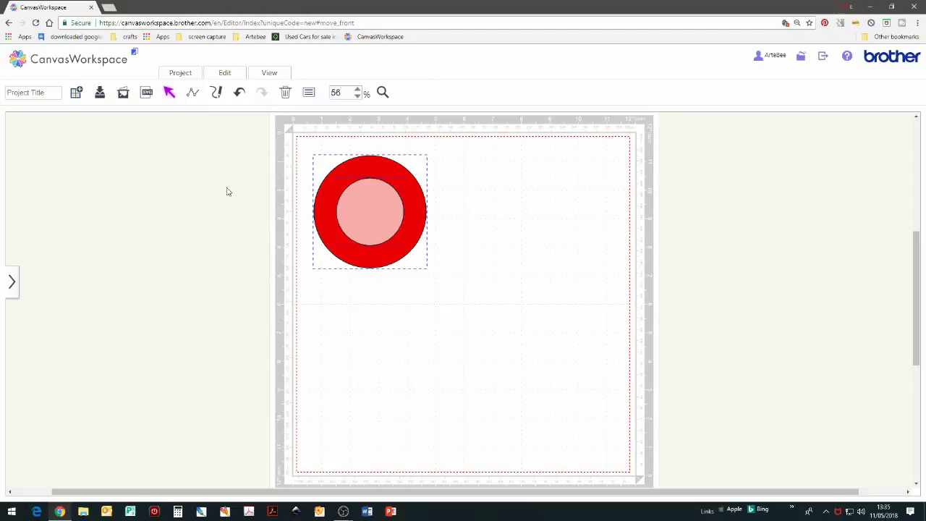
Apply Process Overlap > Subtract to cut the pink circle from the red, then view the ring's nodes
left_click(236, 75)
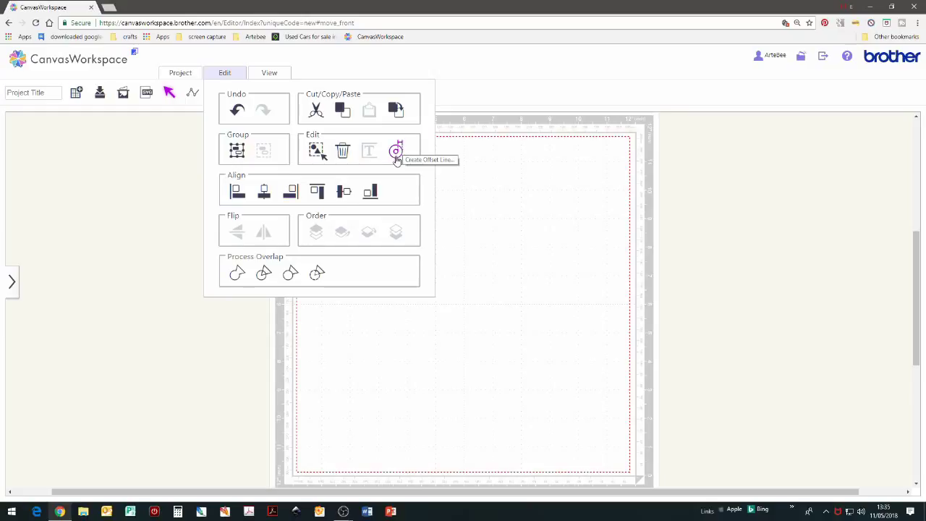
left_click(316, 278)
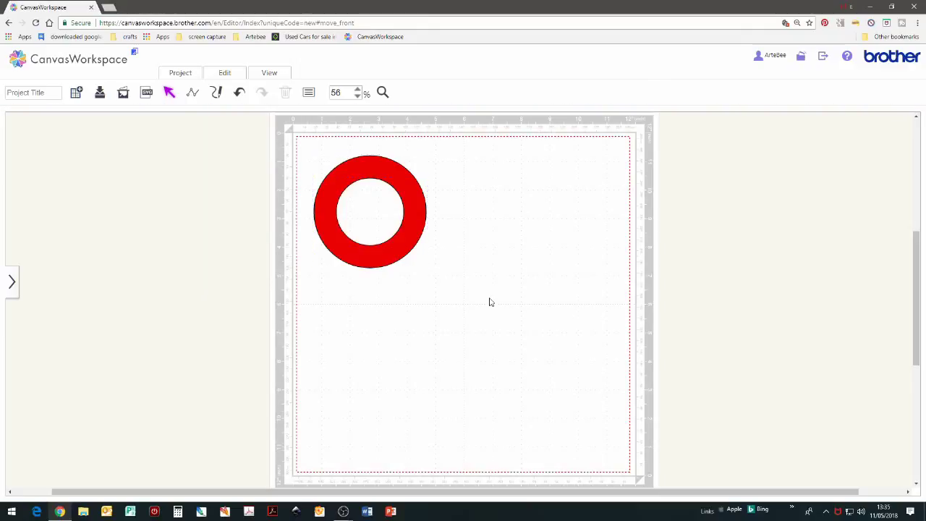
double_click(414, 214)
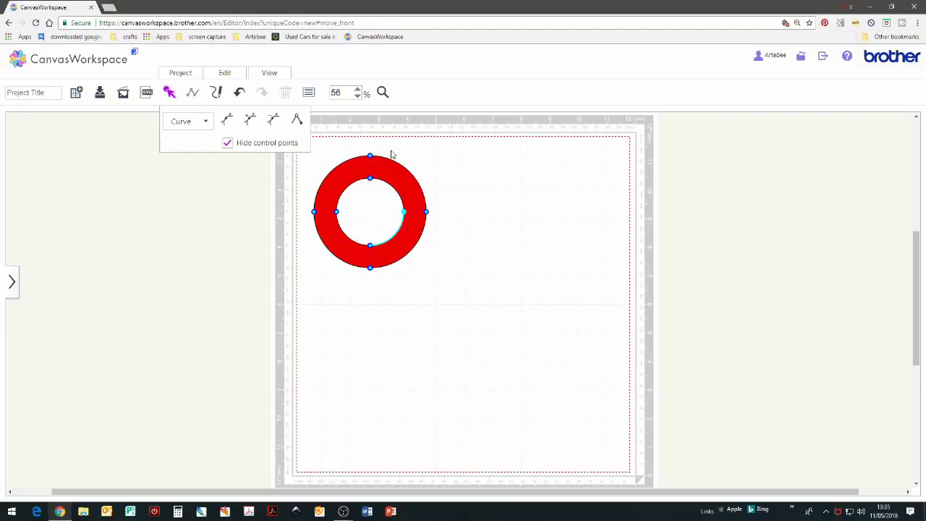
Undo the subtraction and apply Remove Overlapped to the selected circles
left_click(227, 287)
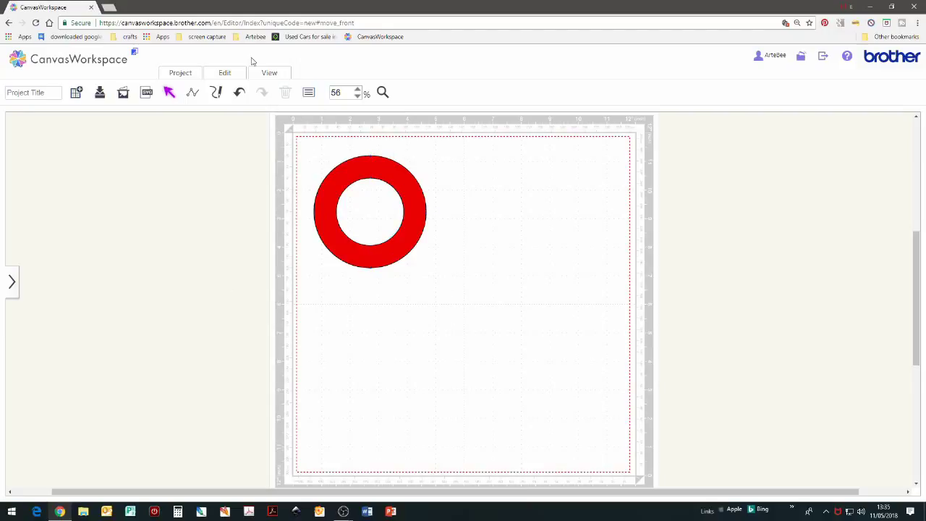
left_click(240, 94)
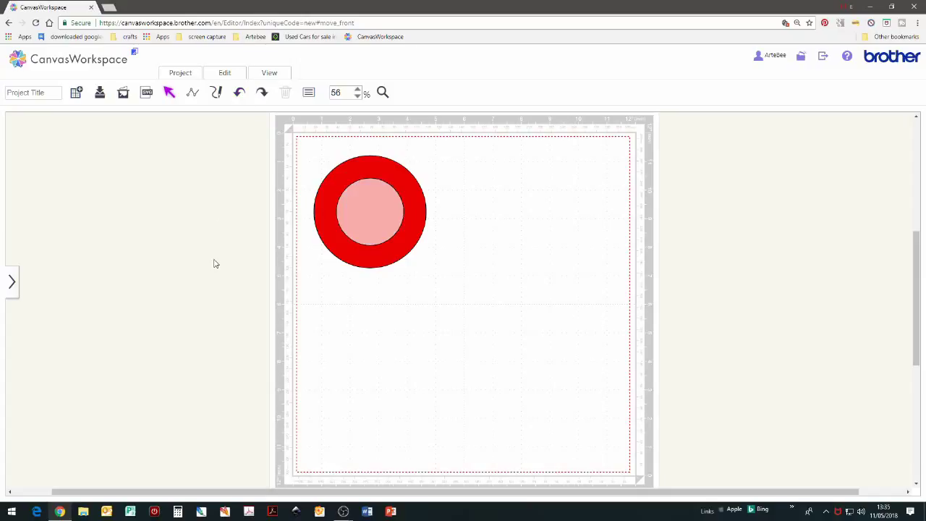
left_click(370, 162)
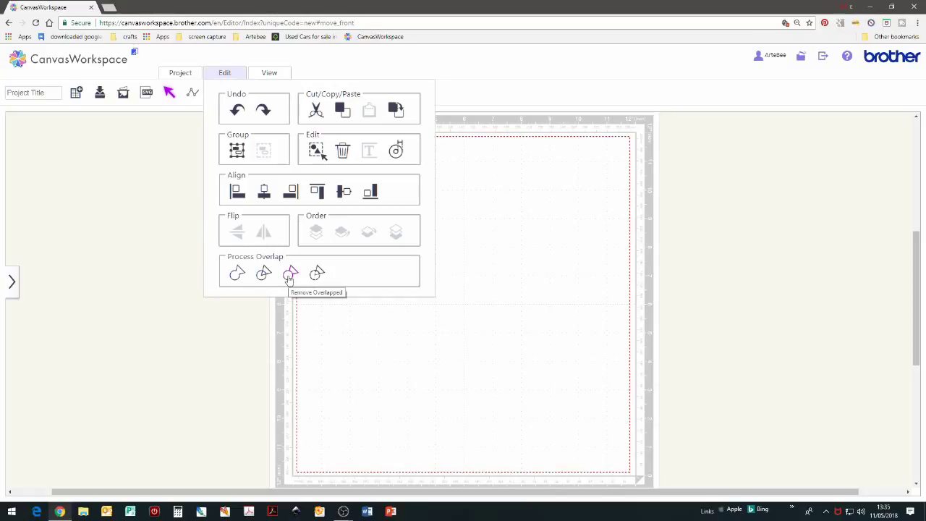
left_click(289, 280)
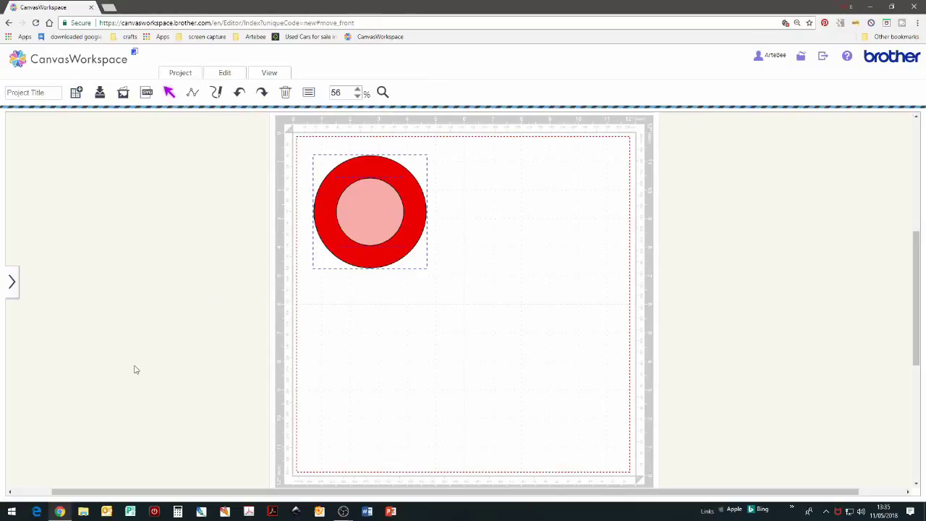
Move the pink 60 mm circle out to the right and inspect the ring's and circle's nodes
left_click_drag(374, 210, 512, 219)
left_click(422, 218)
double_click(422, 217)
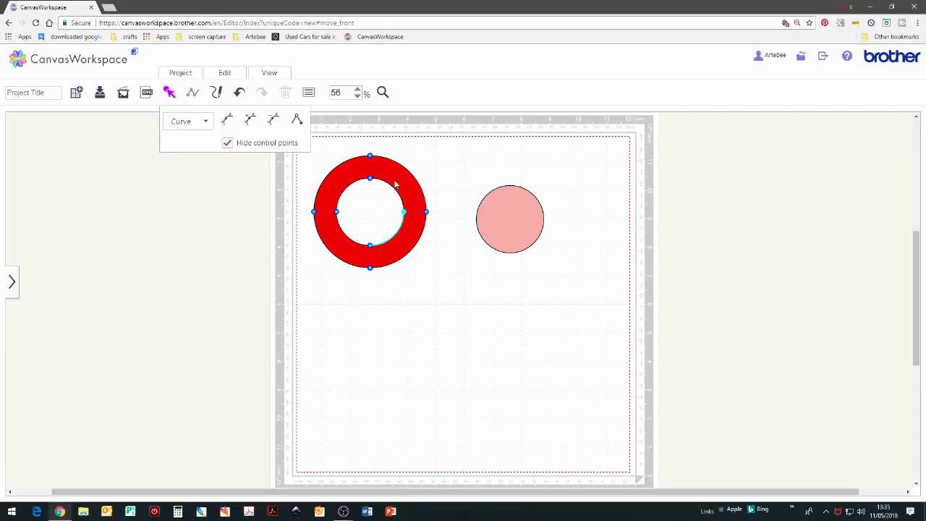
left_click(514, 219)
left_click(513, 217)
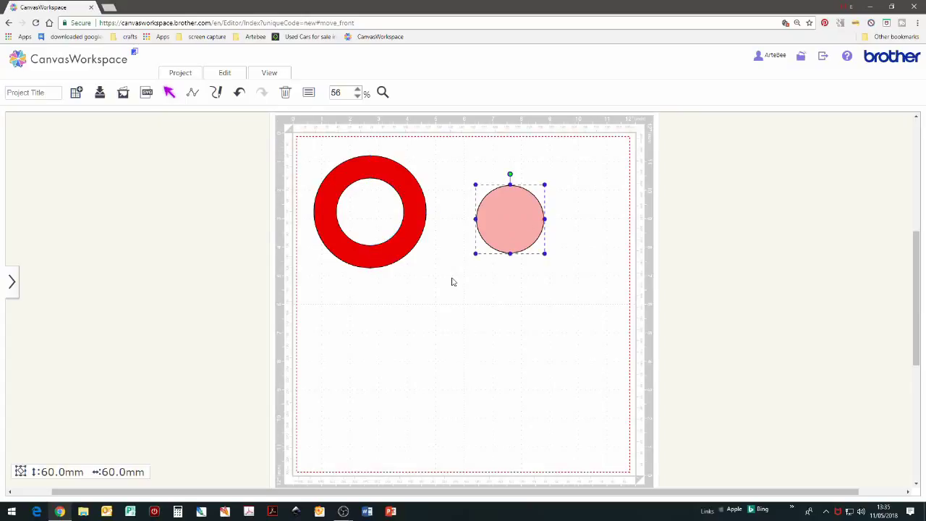
double_click(490, 225)
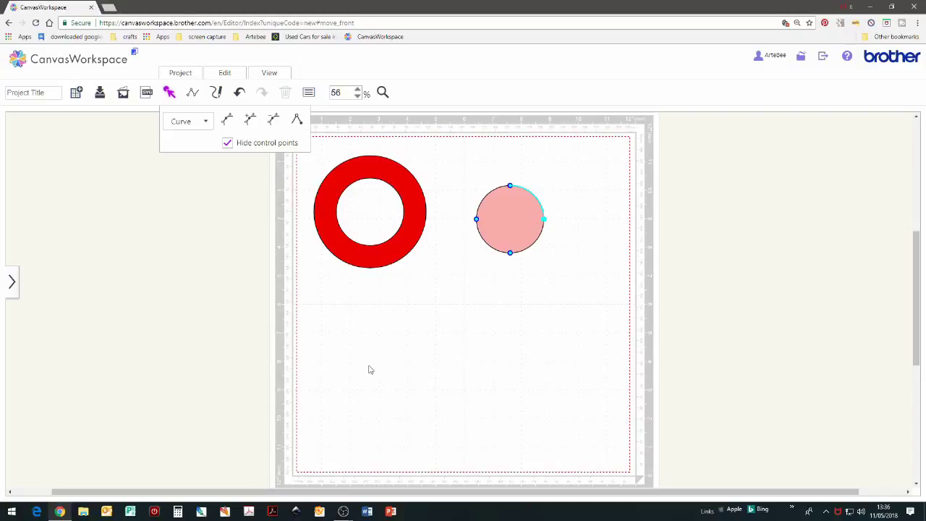
Undo the move, select both circles and apply Process Overlap > Divide
left_click(240, 95)
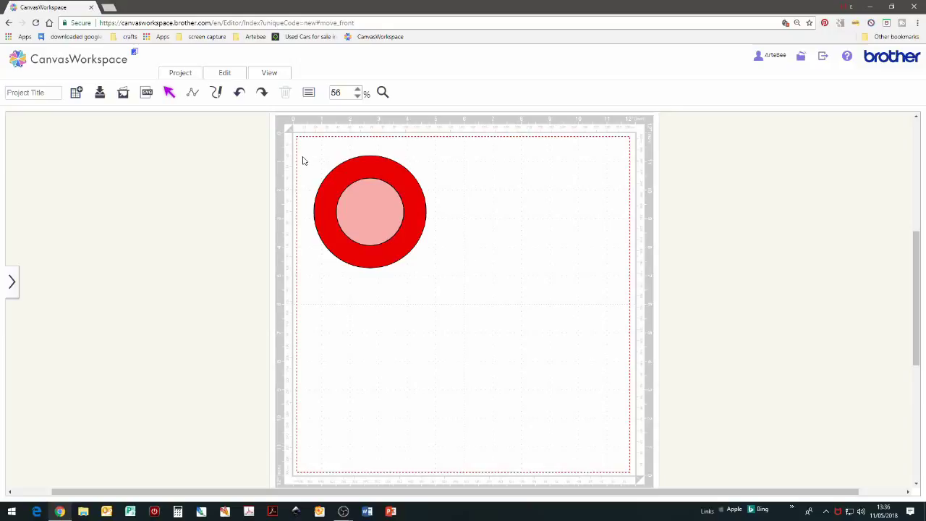
left_click_drag(303, 161, 471, 293)
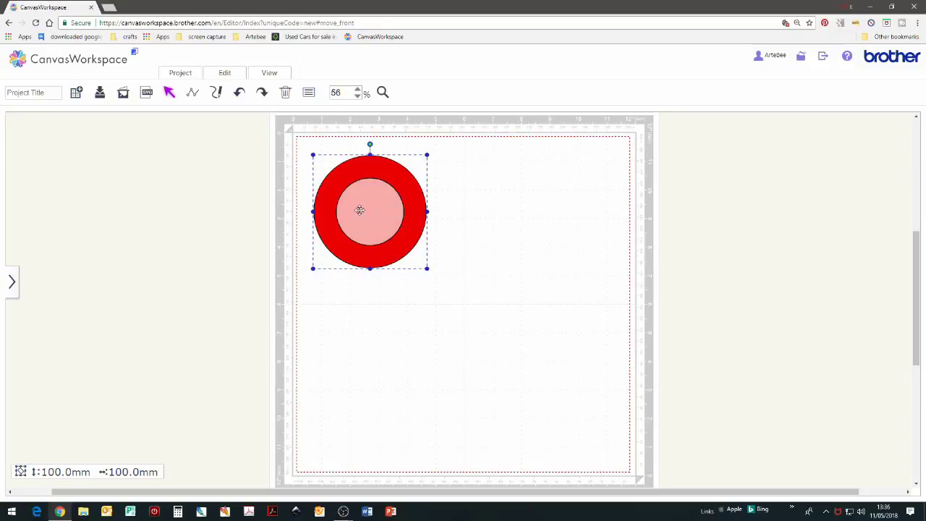
left_click(382, 228)
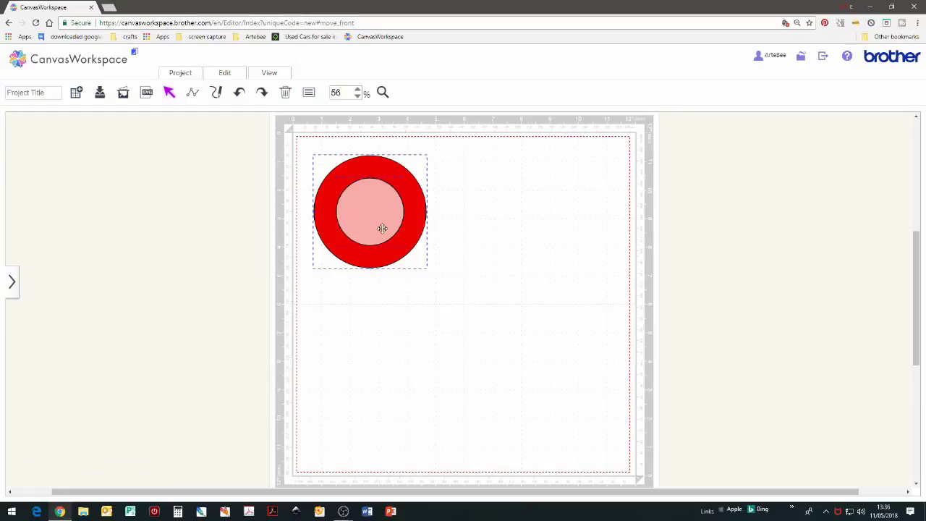
left_click(224, 74)
left_click(265, 272)
Move the pink circle out of the ring and inspect the nodes of both pieces
left_click_drag(378, 217, 542, 253)
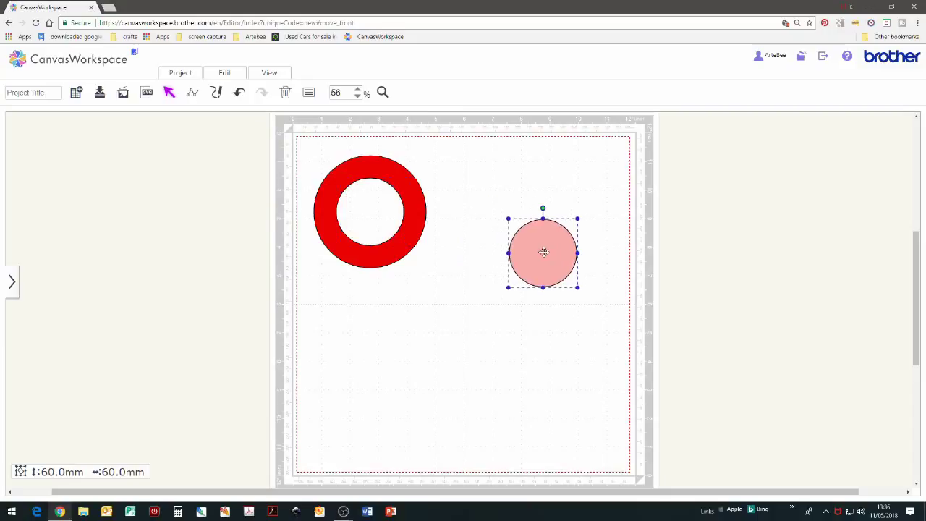
double_click(541, 250)
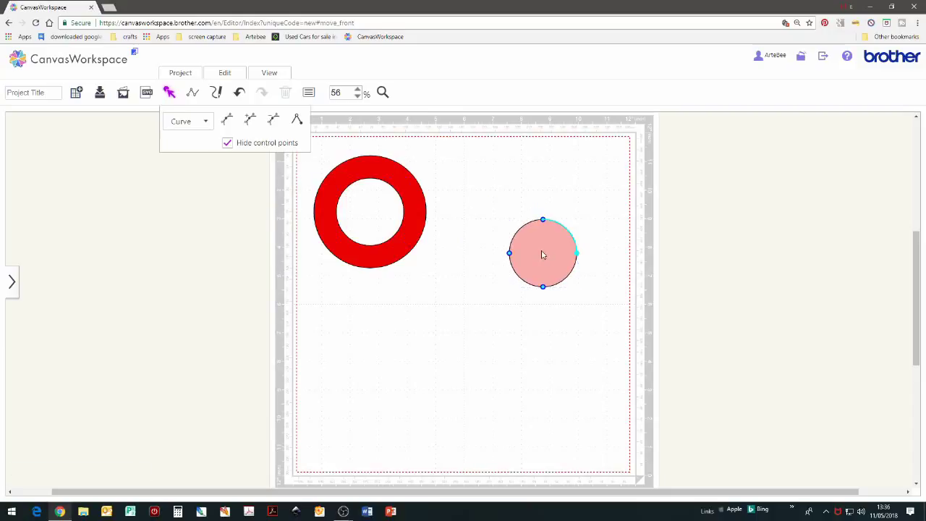
left_click(416, 215)
double_click(416, 215)
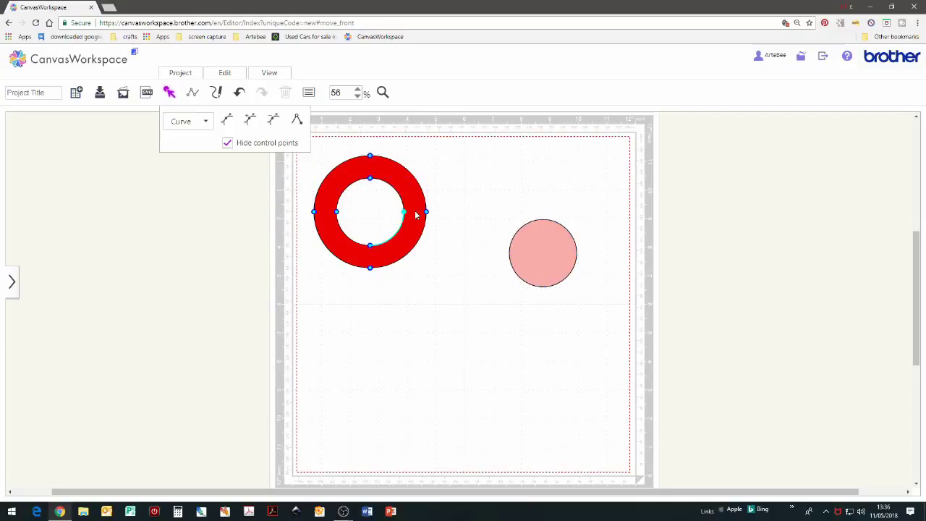